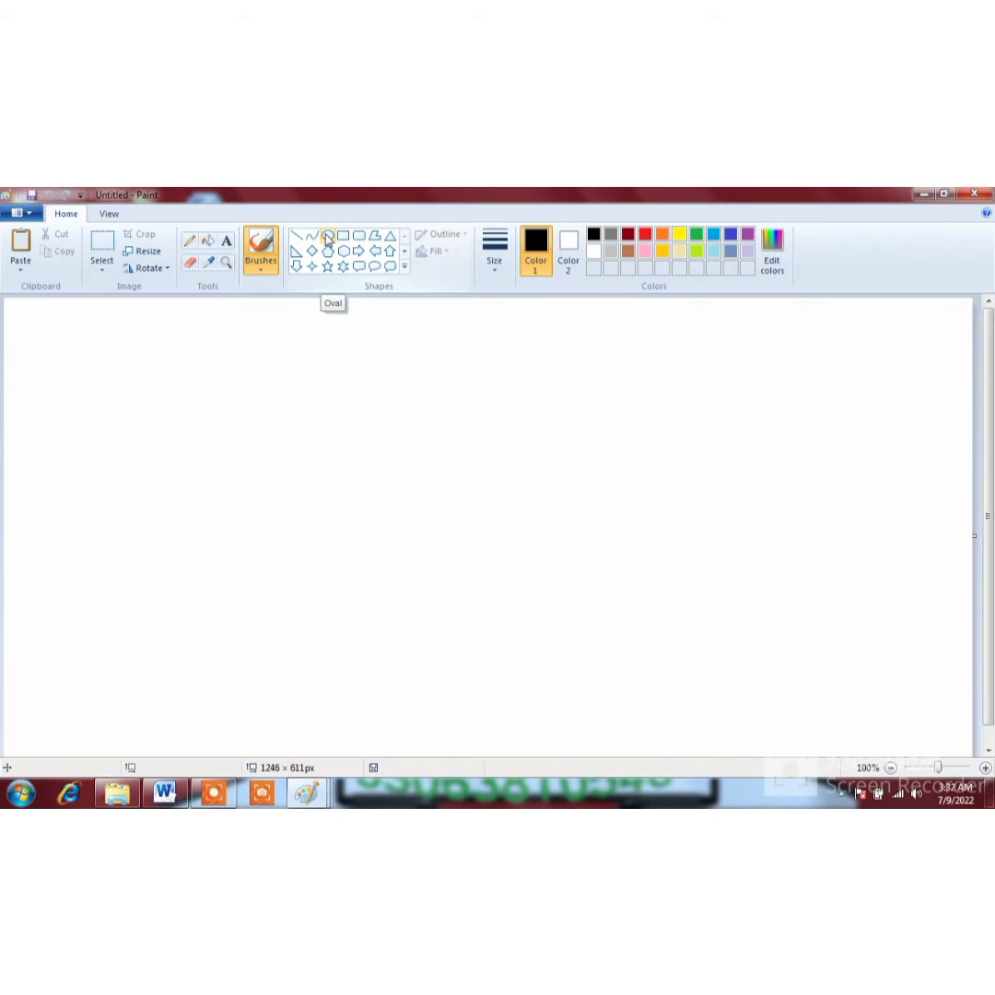
# Draw a flat black oval about 252 × 47 px as the glass's rim and set its outline to the second-thinnest line.
pyautogui.click(328, 237)
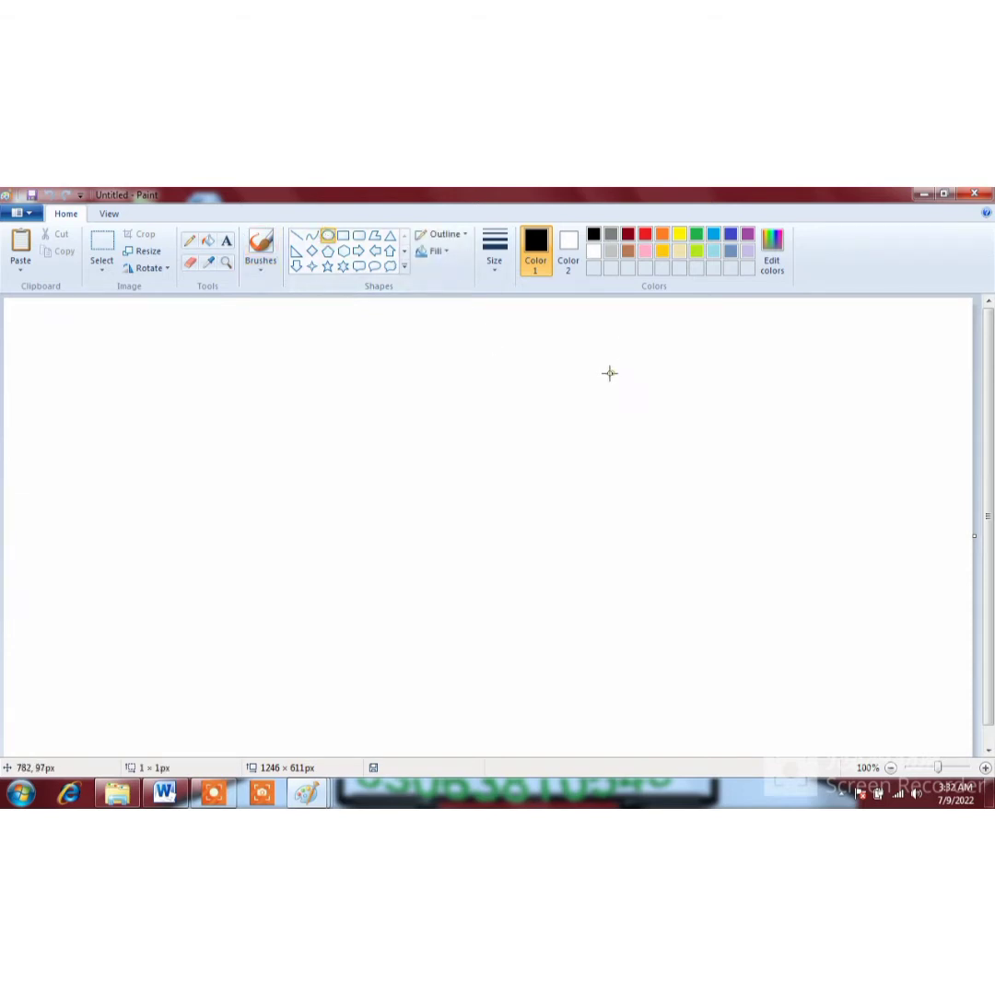
pyautogui.moveTo(610, 373); pyautogui.dragTo(415, 408)
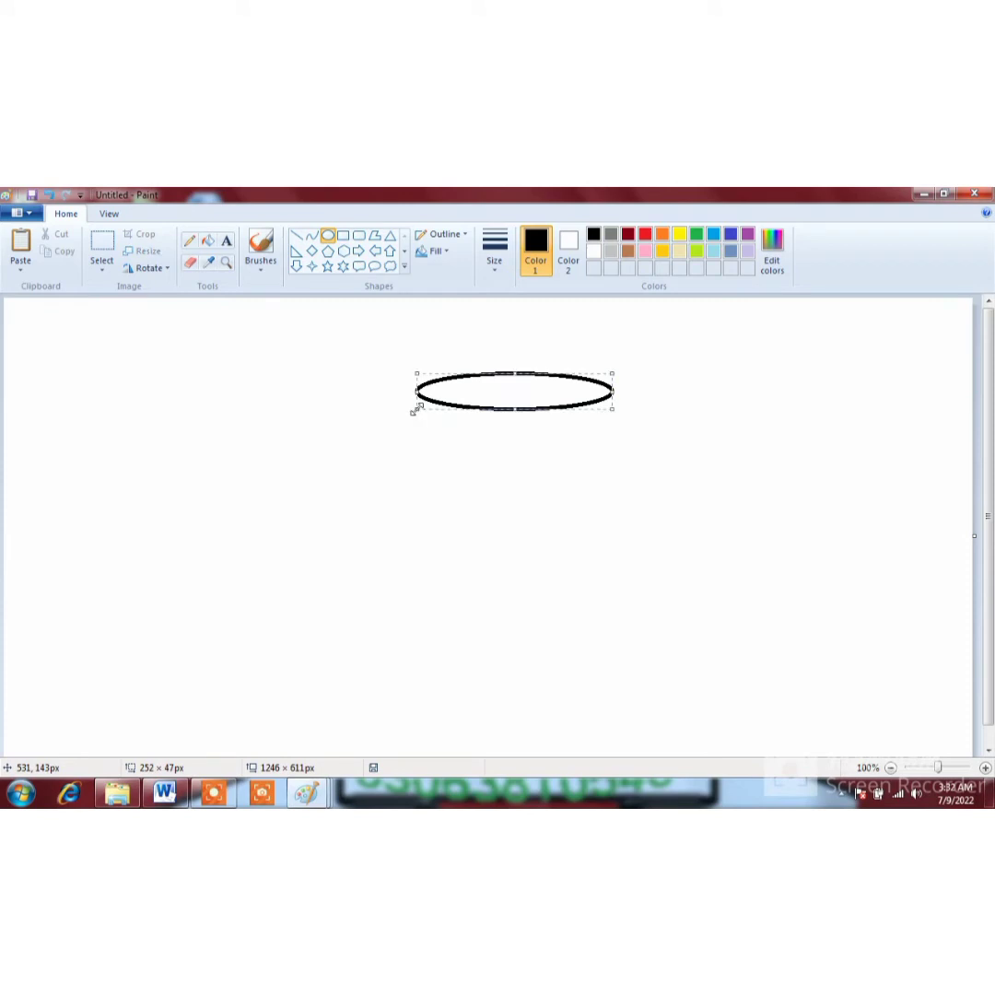
pyautogui.click(495, 267)
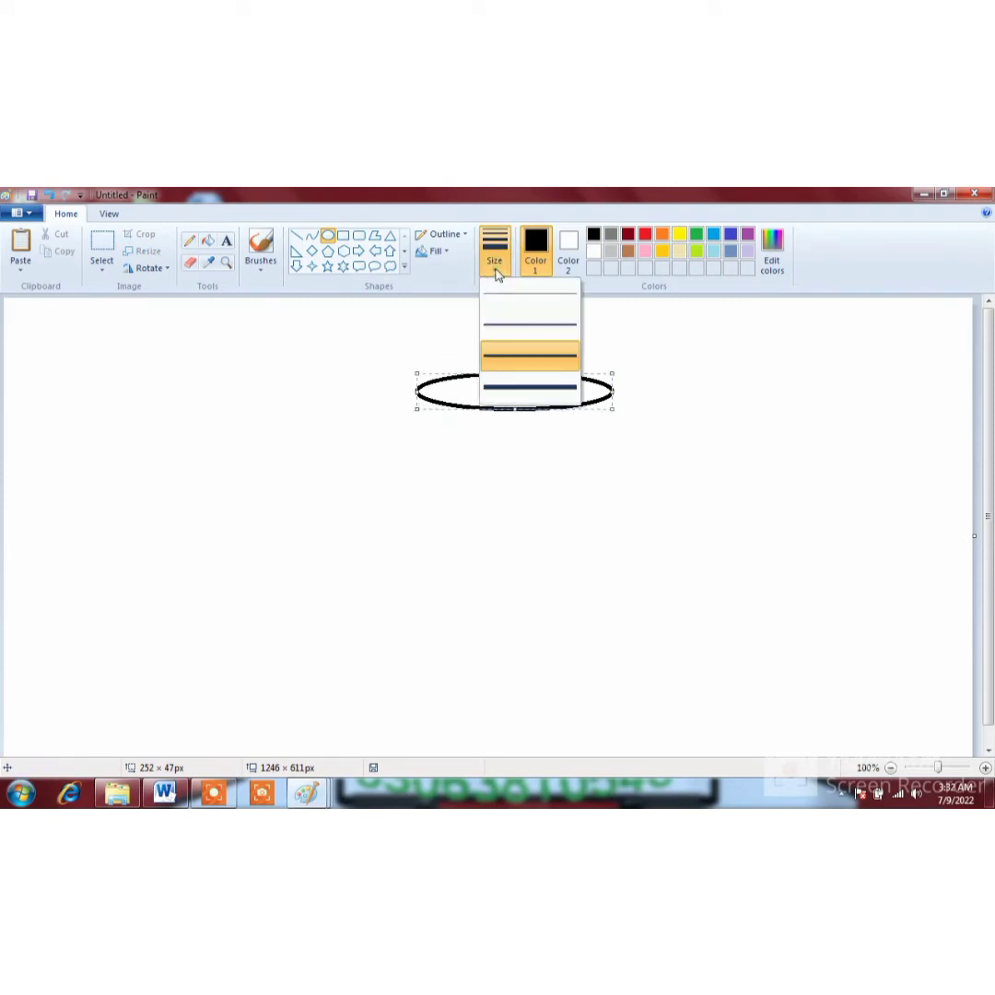
pyautogui.click(496, 328)
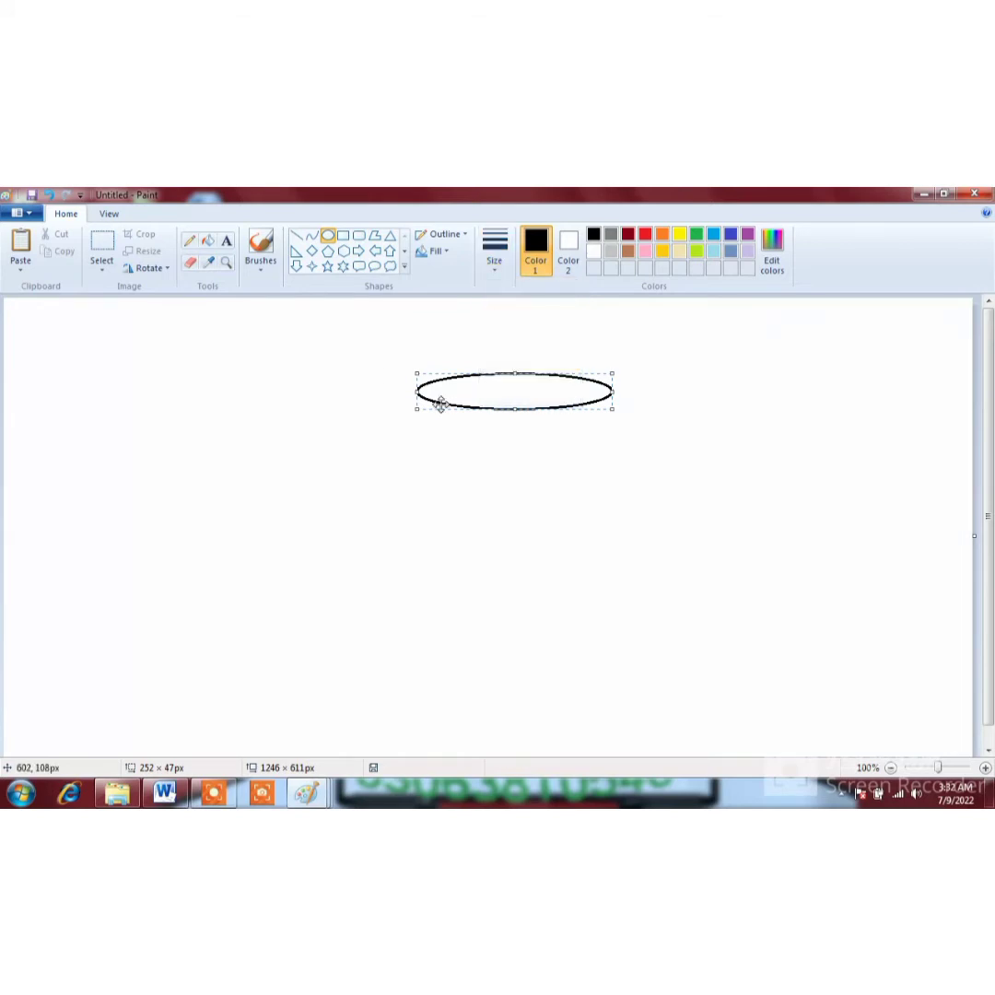
# Draw two inward-slanting straight lines, about 335 px tall, down from both ends of the rim as the glass's sides.
pyautogui.click(298, 237)
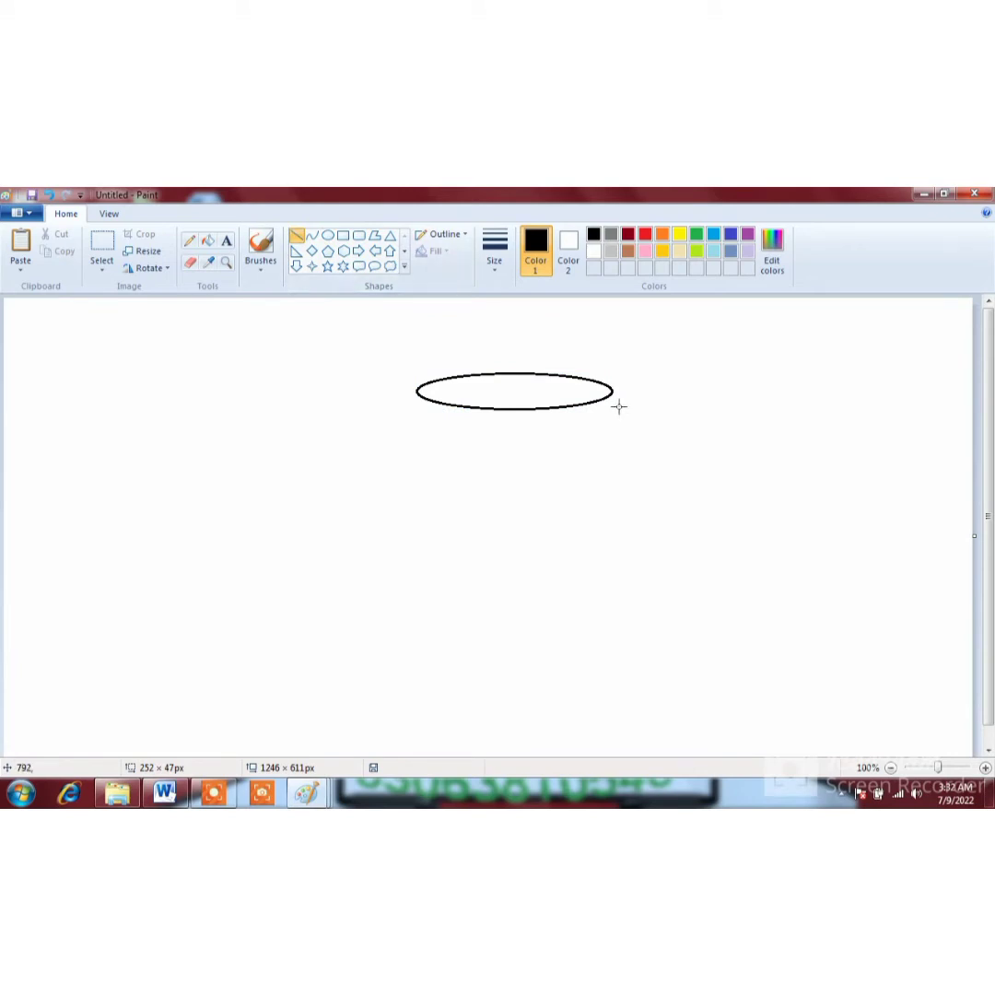
pyautogui.moveTo(613, 392); pyautogui.dragTo(592, 651)
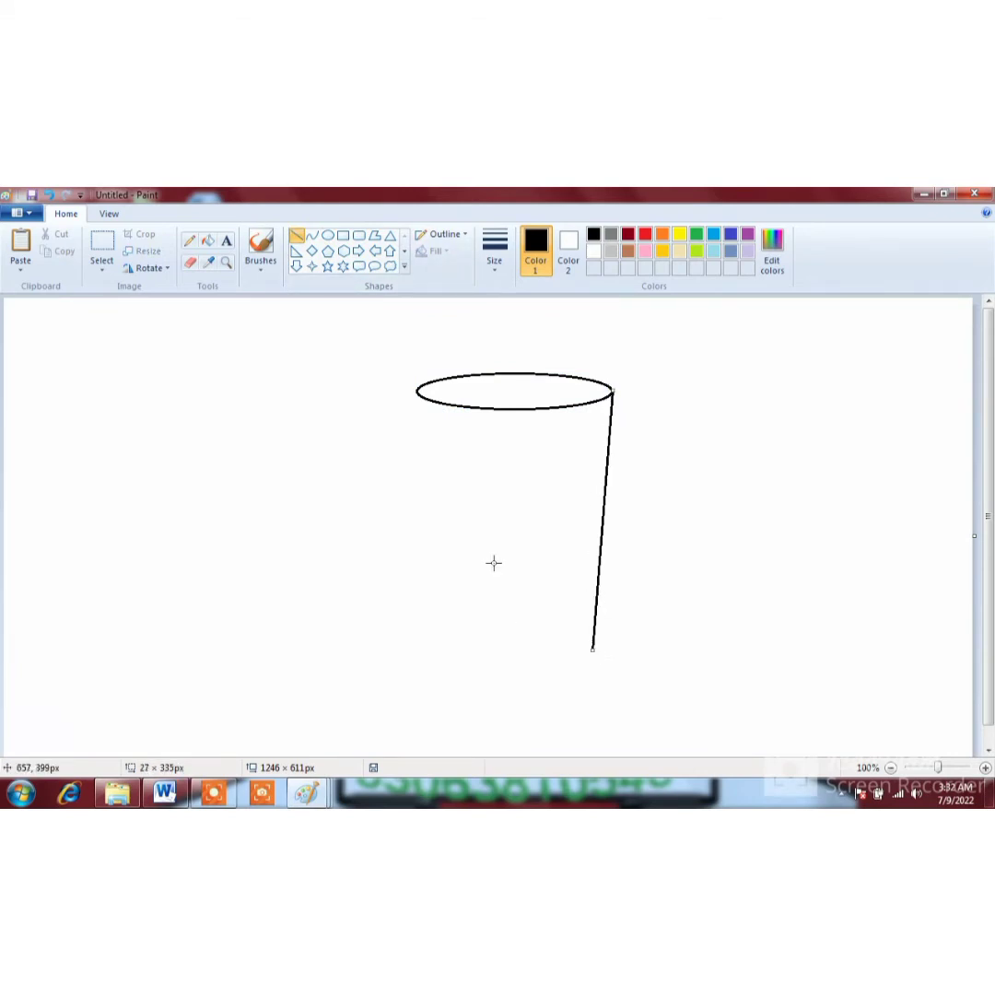
pyautogui.moveTo(415, 390); pyautogui.dragTo(434, 652)
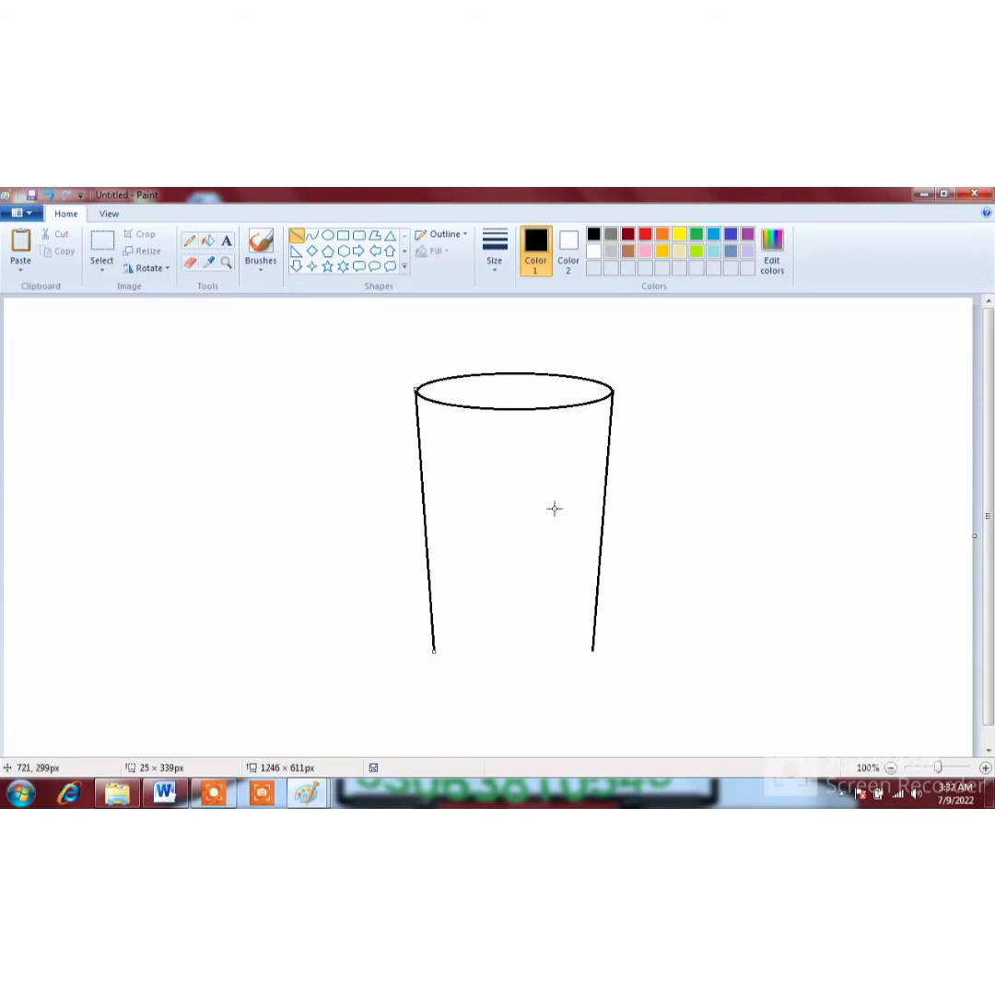
# Draw an oval about 210 × 40 px joining the lower ends of the side lines as the glass's base.
pyautogui.click(329, 242)
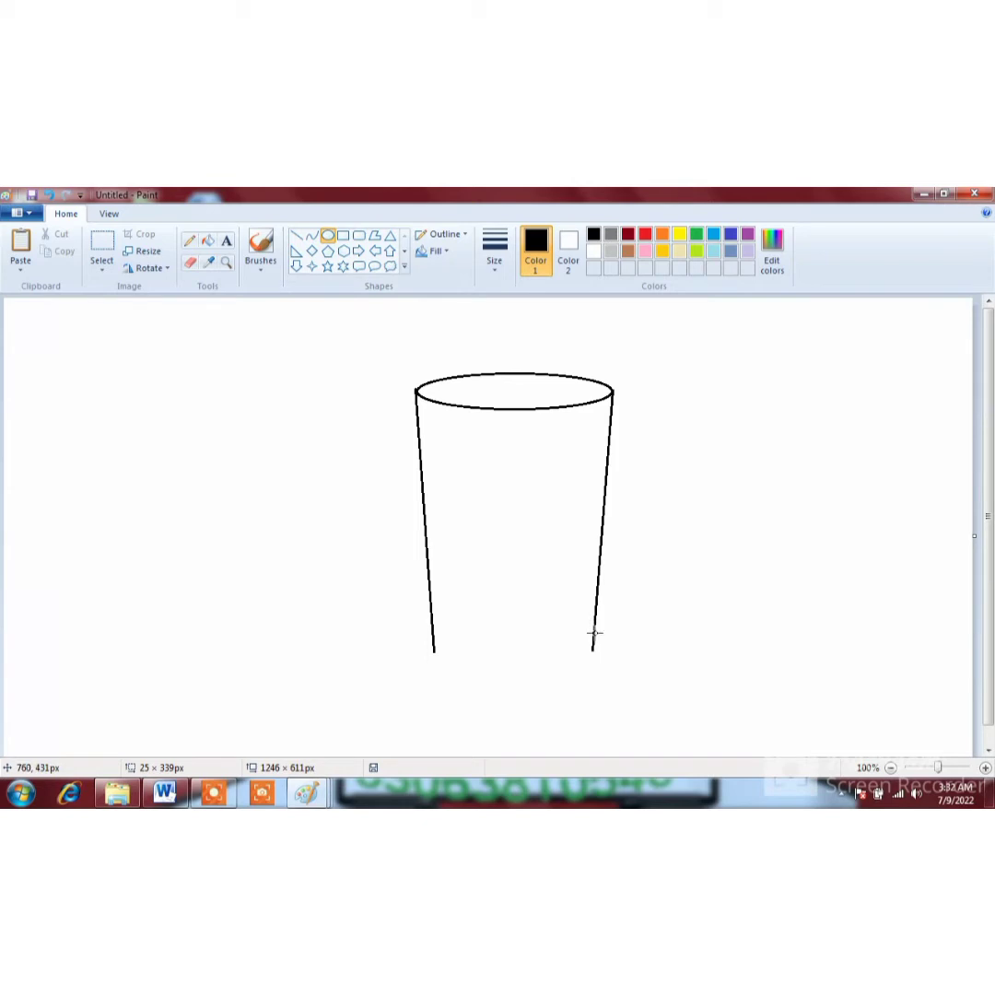
pyautogui.moveTo(595, 632); pyautogui.dragTo(430, 665)
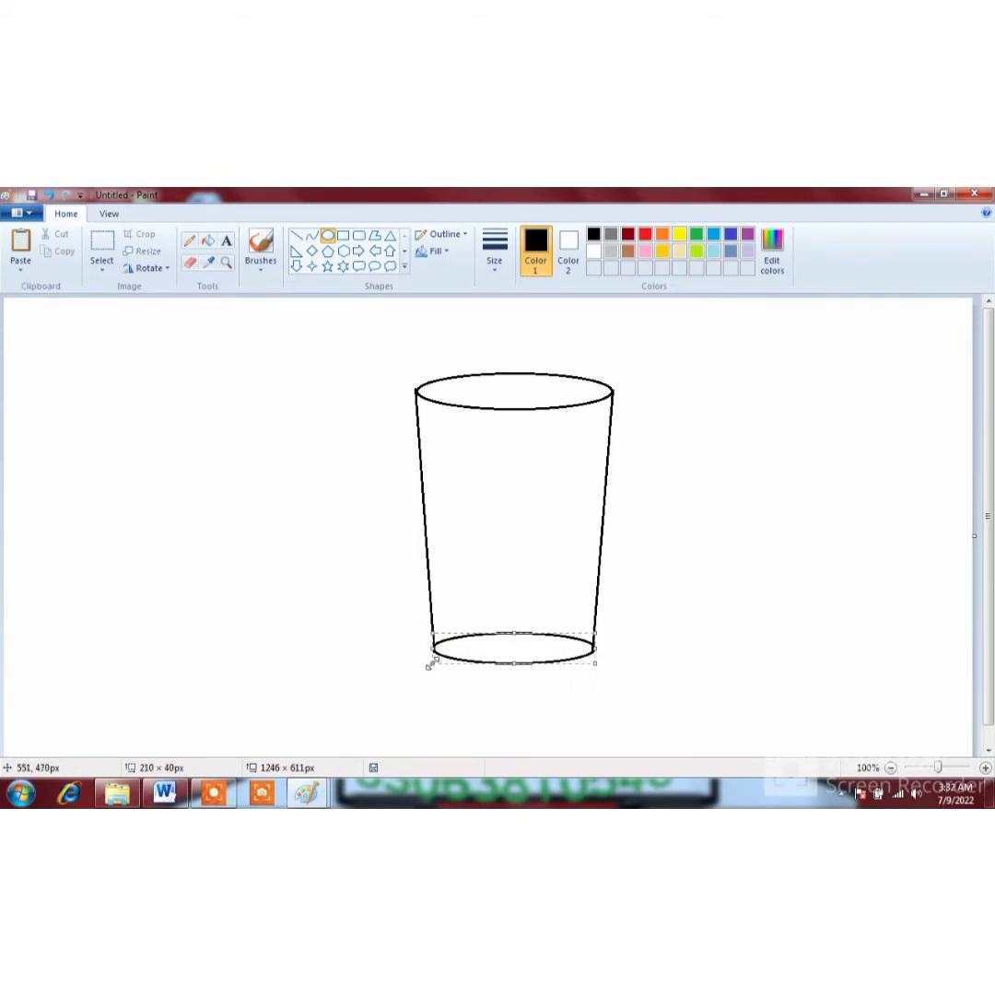
pyautogui.click(770, 560)
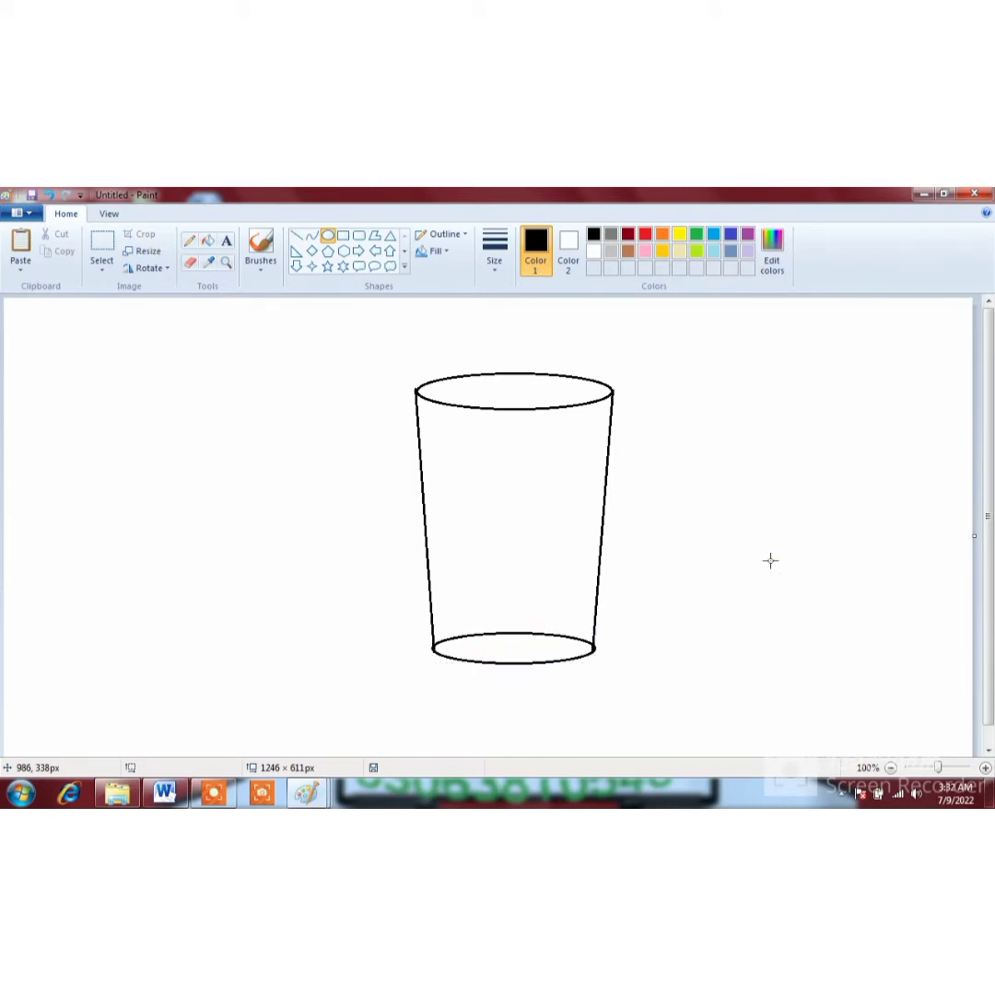
# Select the whole glass and move it to the left side of the canvas.
pyautogui.click(106, 245)
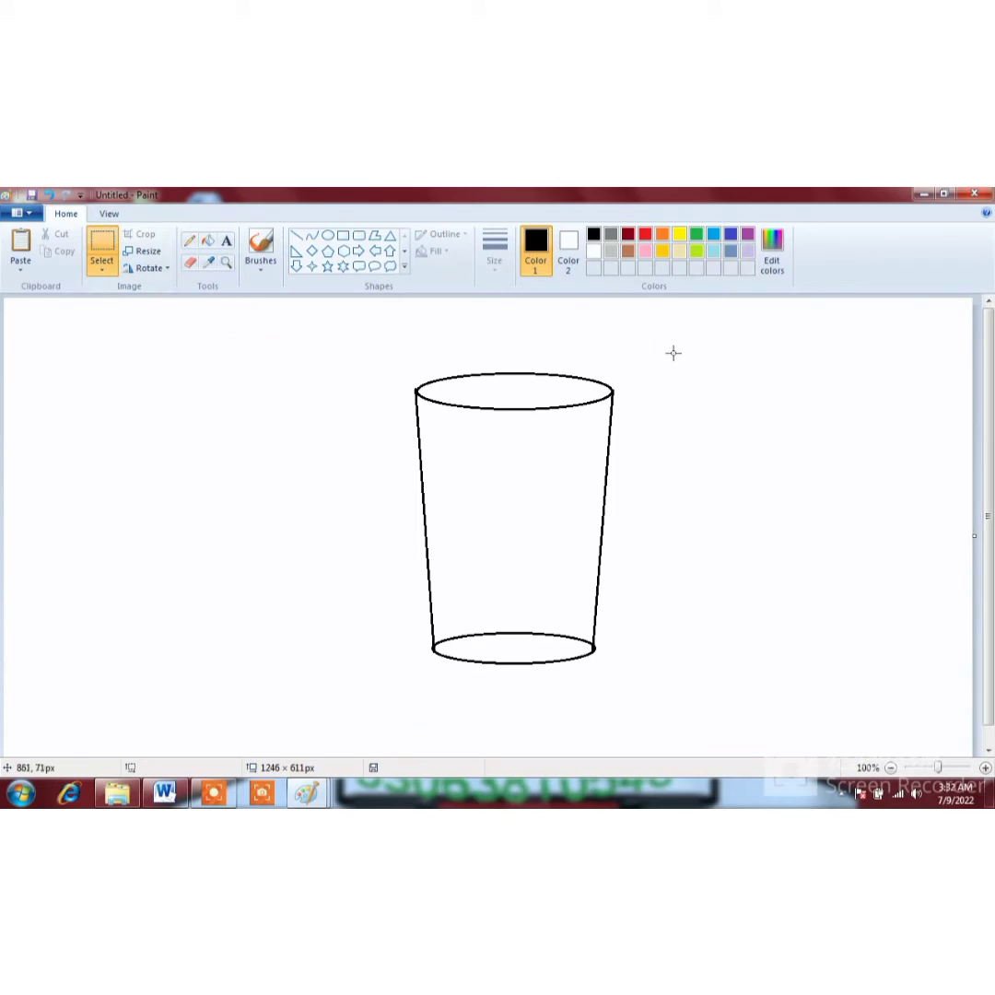
pyautogui.moveTo(674, 347); pyautogui.dragTo(362, 687)
pyautogui.moveTo(557, 532); pyautogui.dragTo(187, 549)
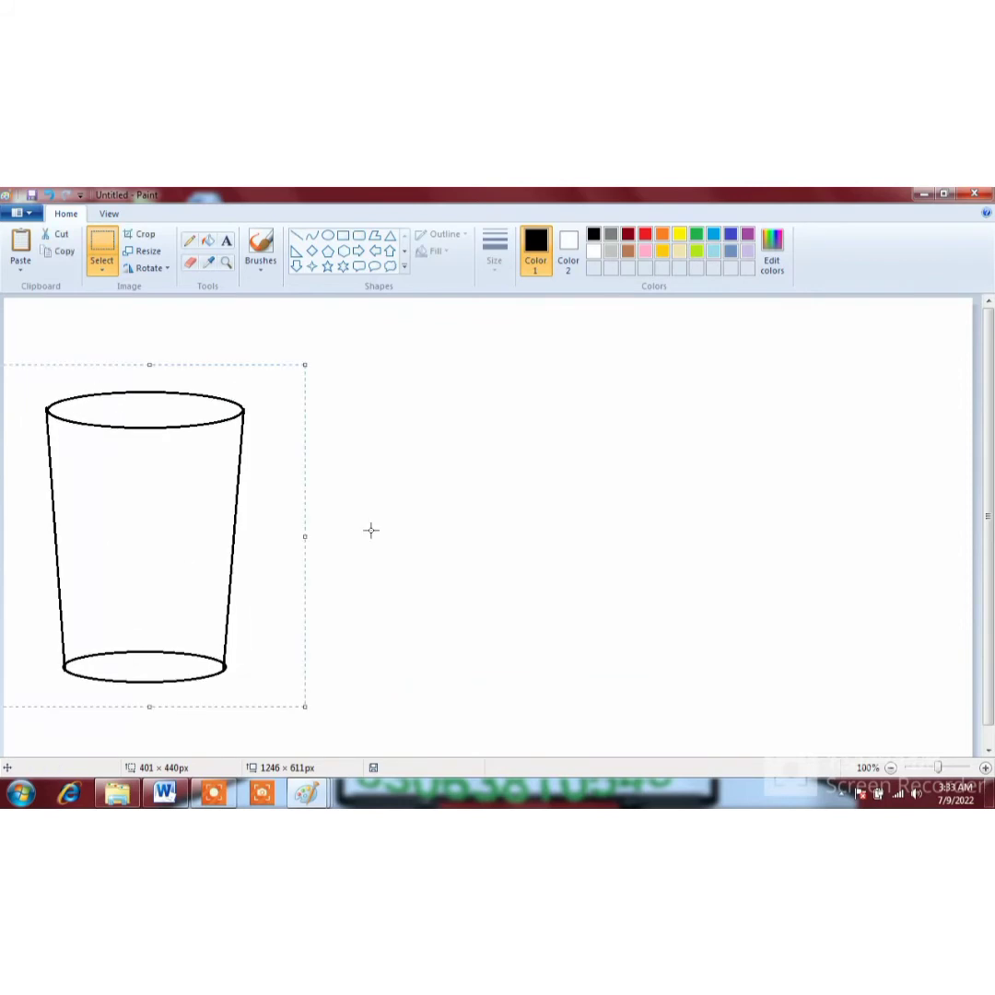
pyautogui.click(592, 477)
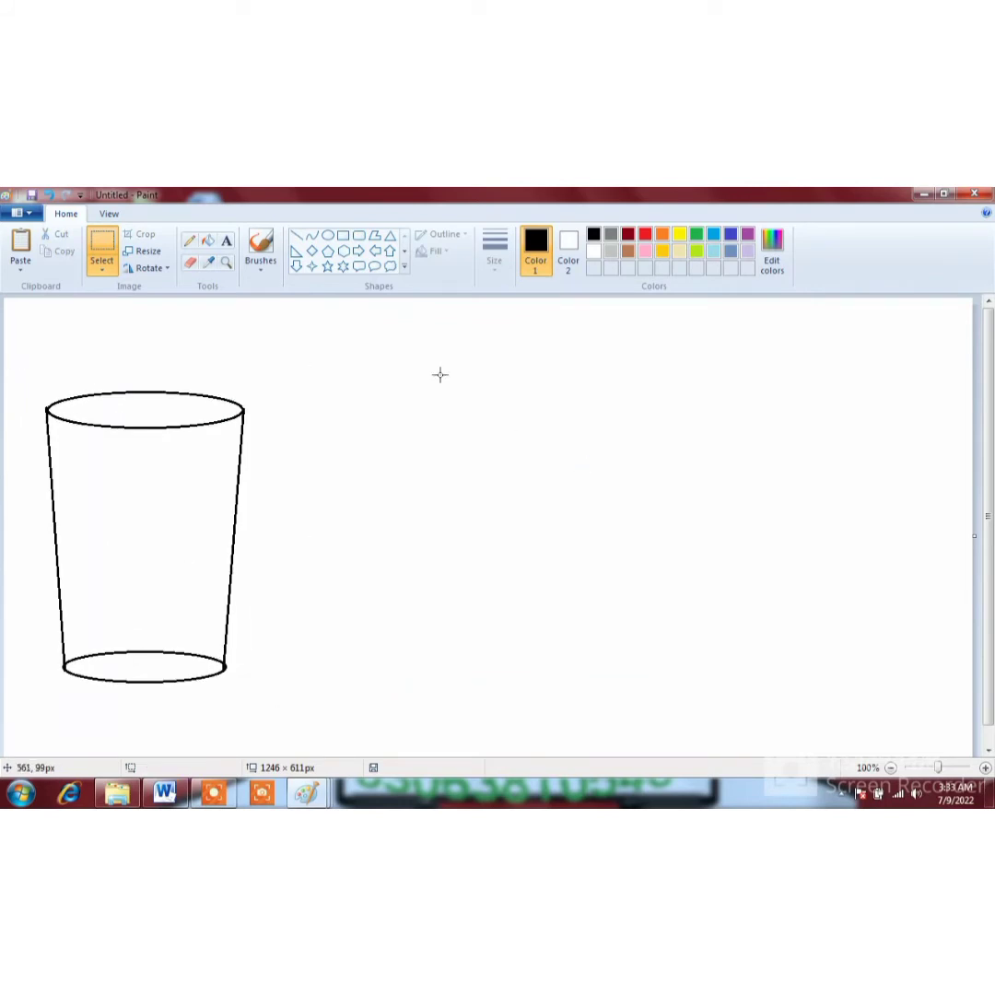
# Draw a light blue wavy water line across the glass and fill the area below it with the same colour.
pyautogui.click(314, 238)
pyautogui.click(715, 259)
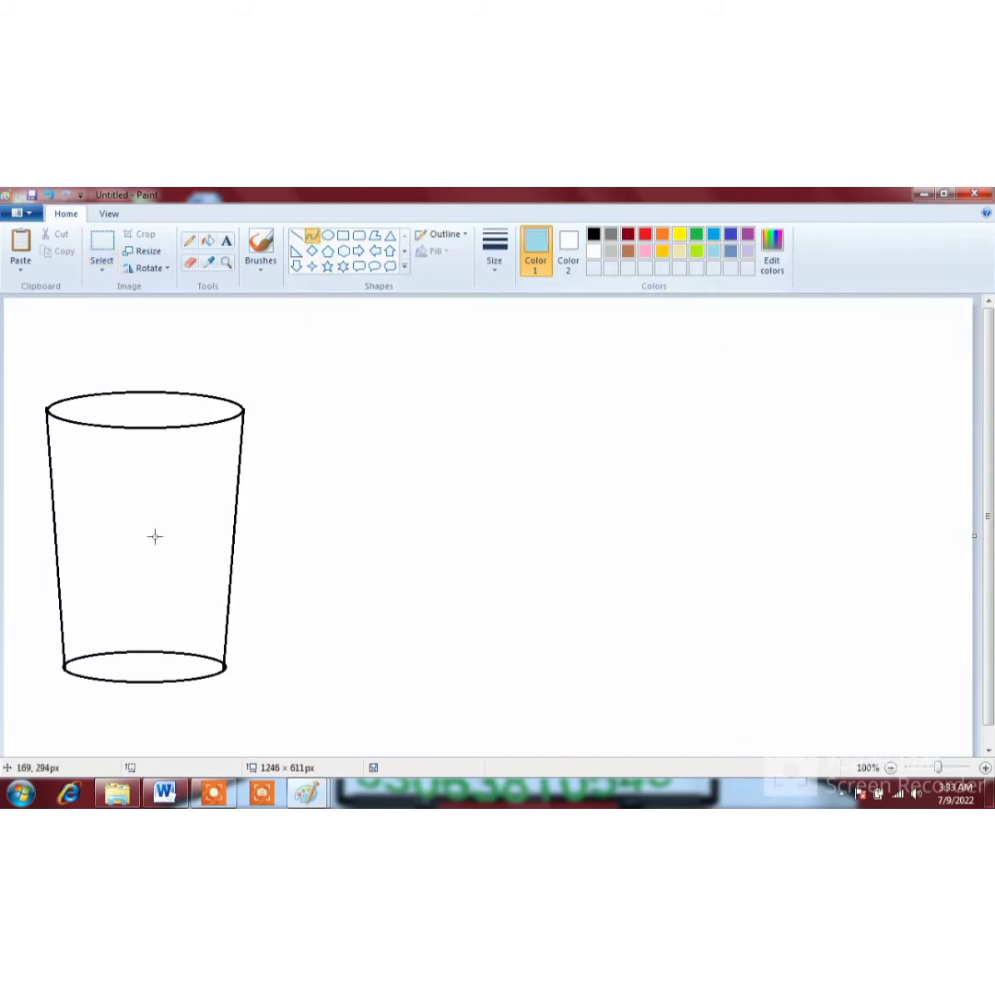
pyautogui.moveTo(236, 505); pyautogui.dragTo(162, 511)
pyautogui.click(166, 500)
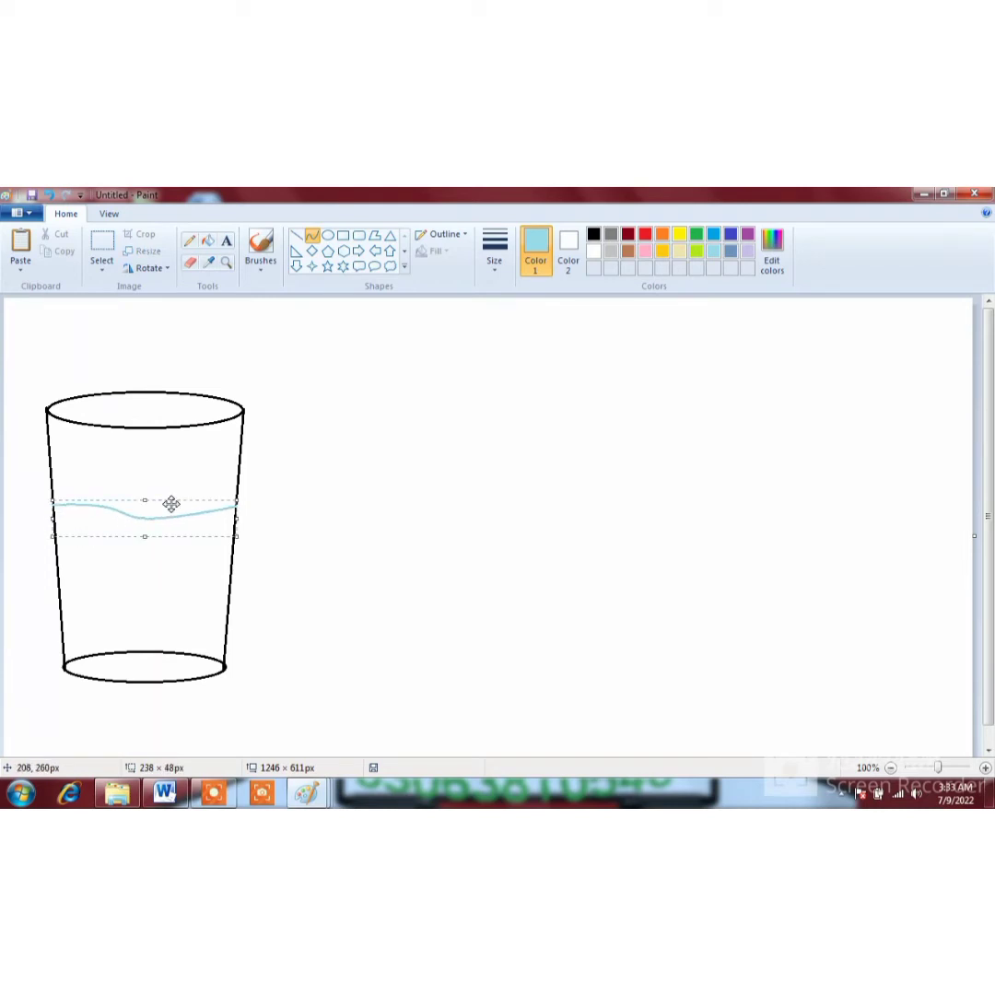
pyautogui.click(422, 368)
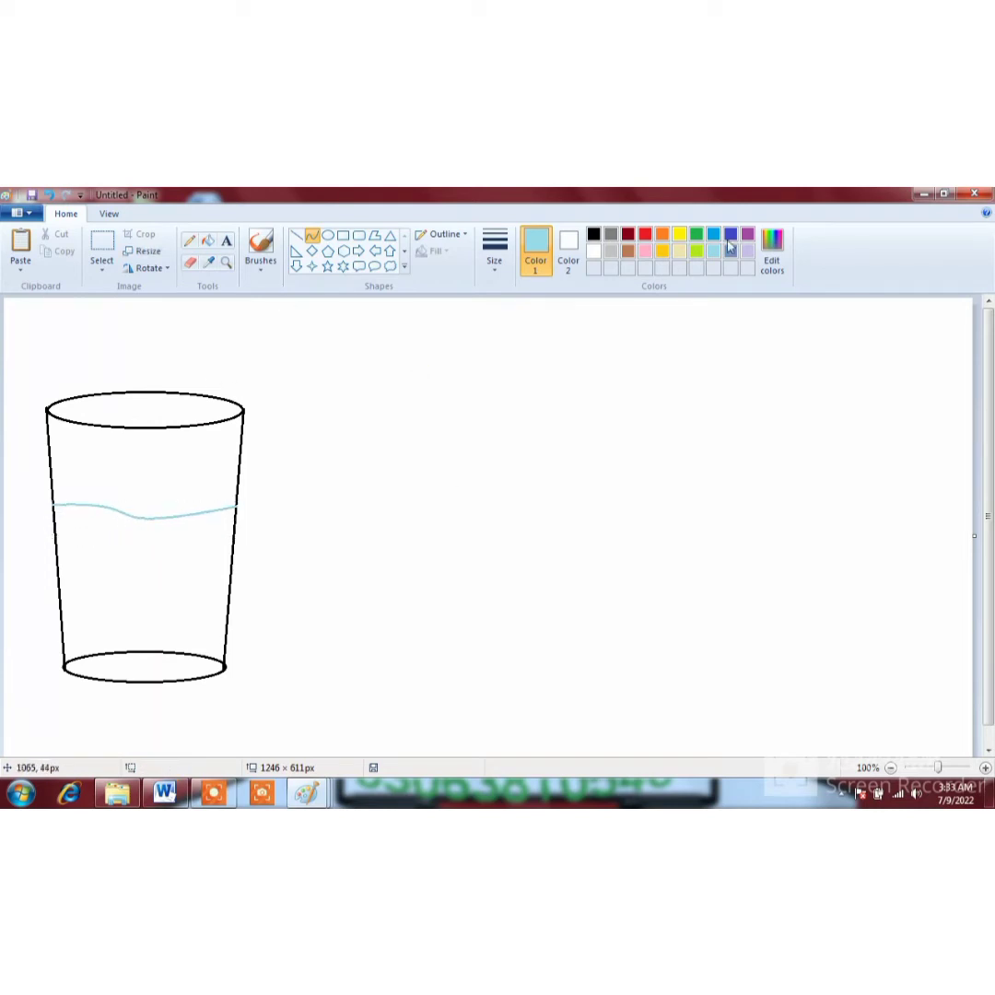
pyautogui.click(208, 241)
pyautogui.click(133, 589)
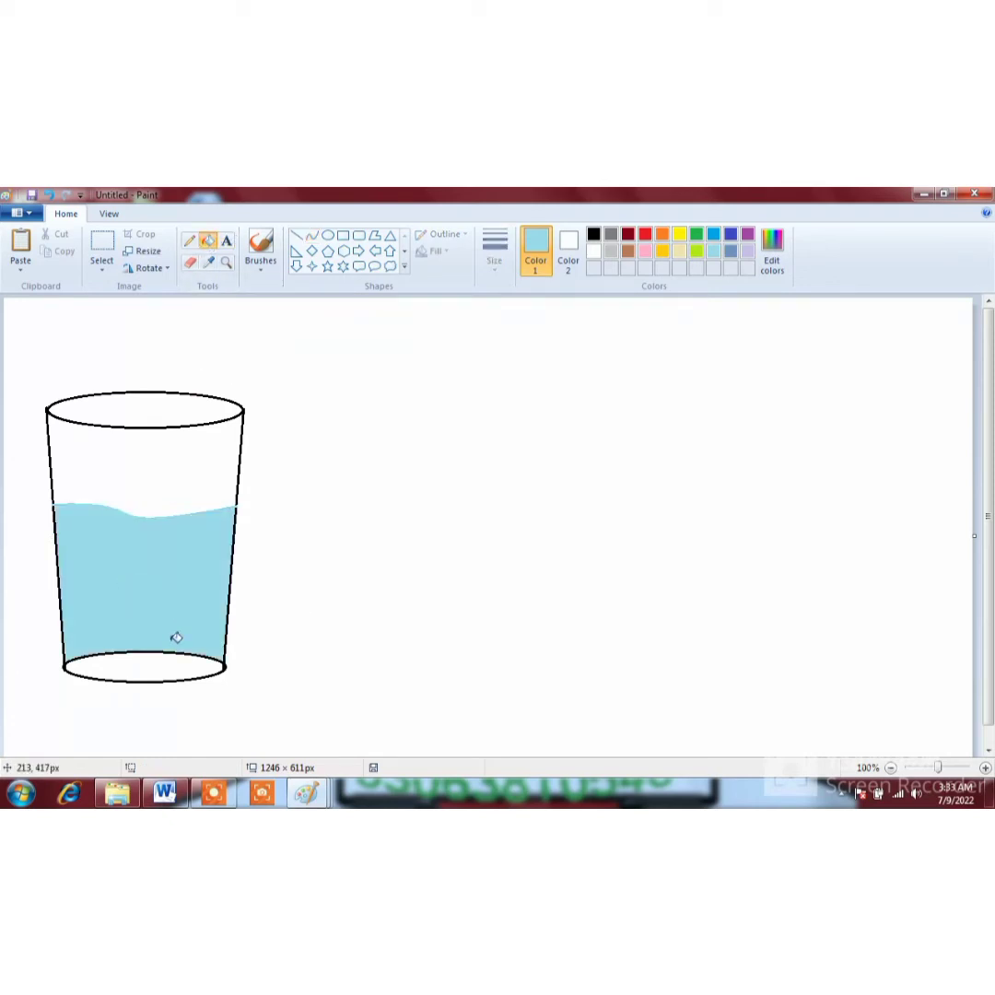
# Fill the glass's base oval with red and the area above the water with lavender.
pyautogui.click(645, 237)
pyautogui.click(124, 667)
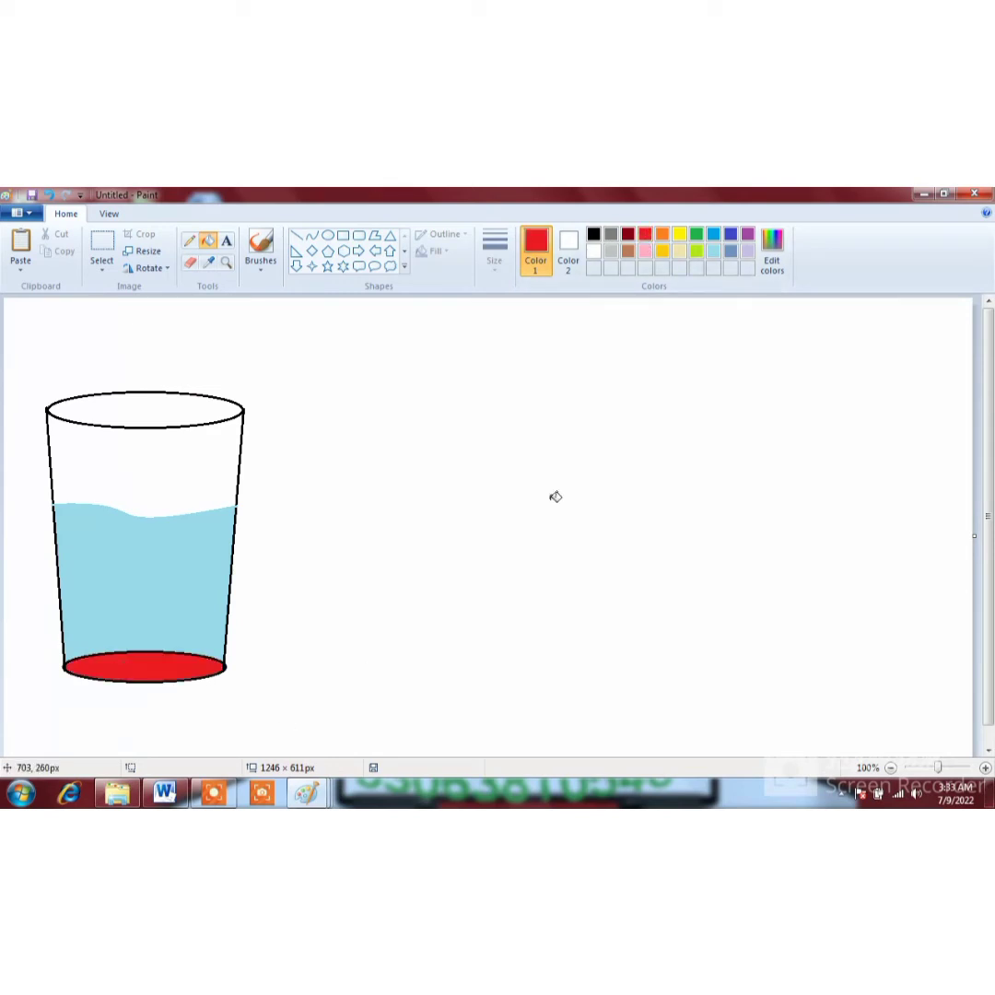
pyautogui.click(746, 252)
pyautogui.click(134, 469)
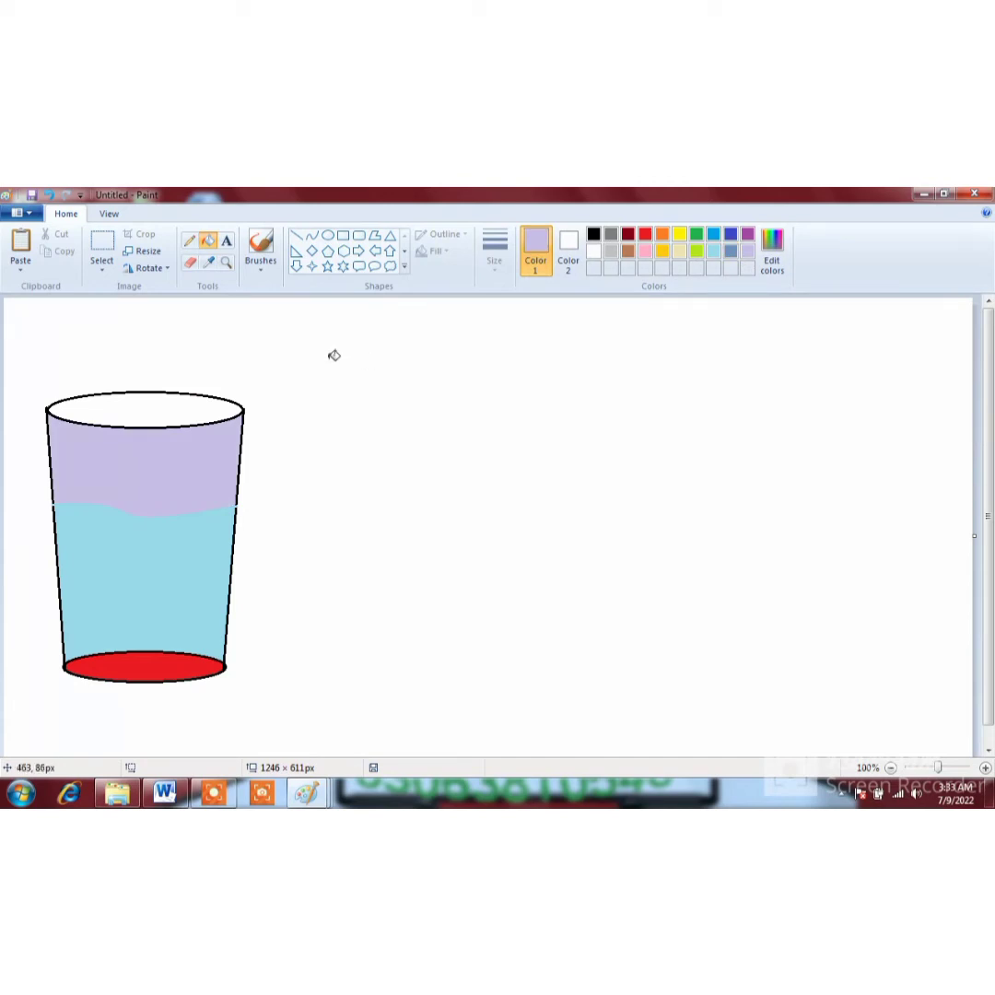
# Draw a black oval about 315 × 62 px in the second-thinnest line to the right of the glass as a cup's rim.
pyautogui.click(328, 235)
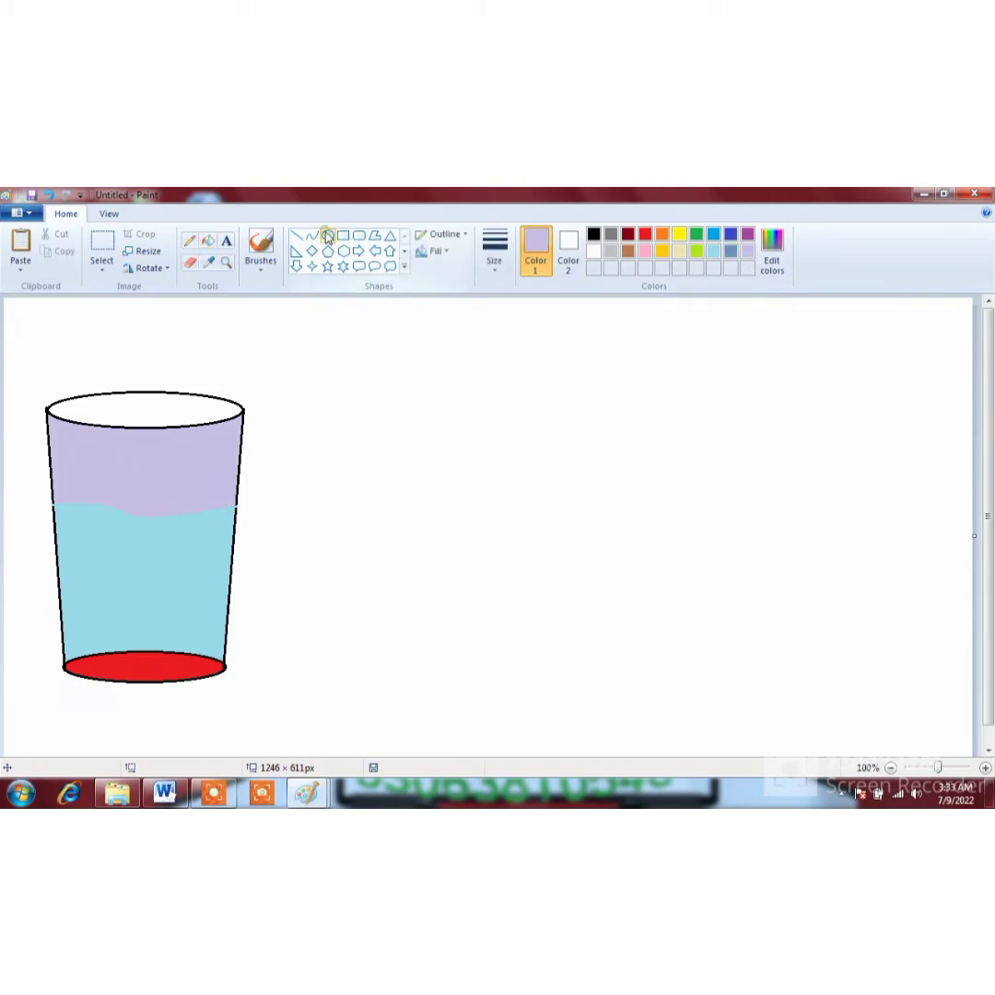
pyautogui.click(594, 235)
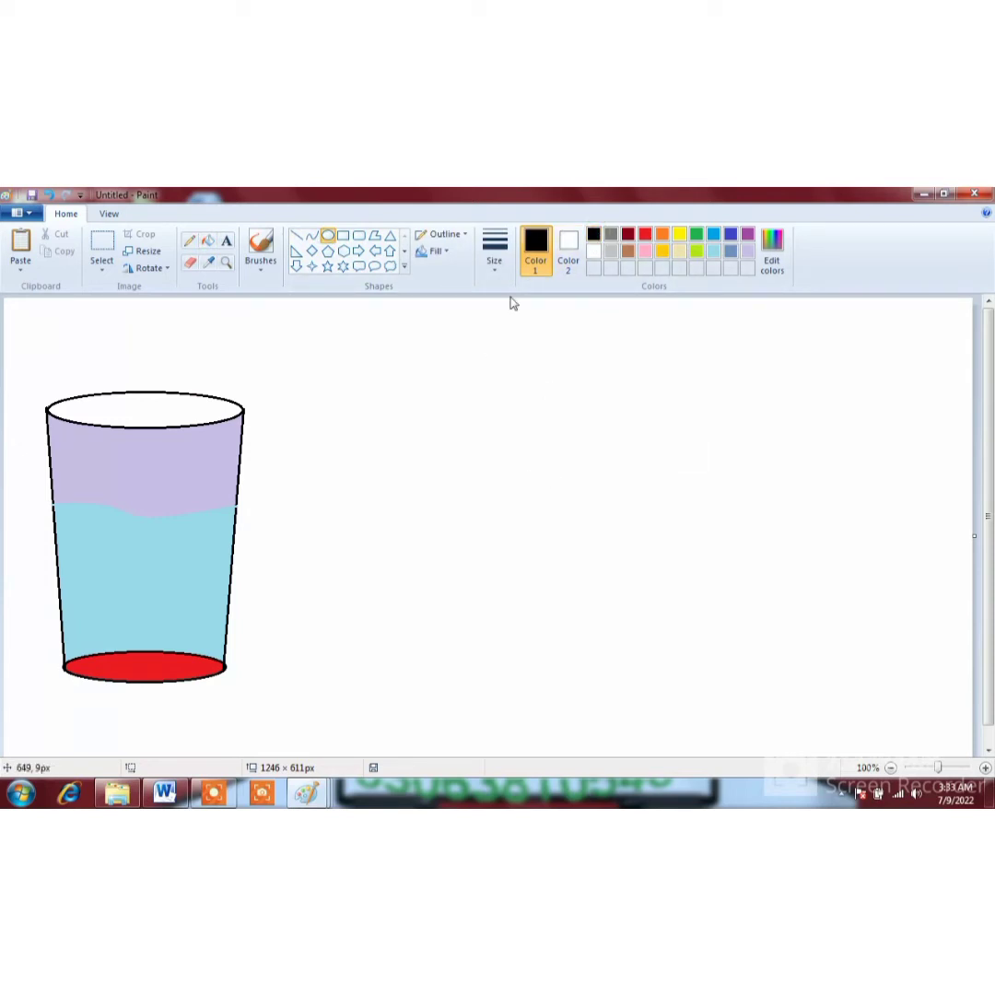
pyautogui.click(494, 262)
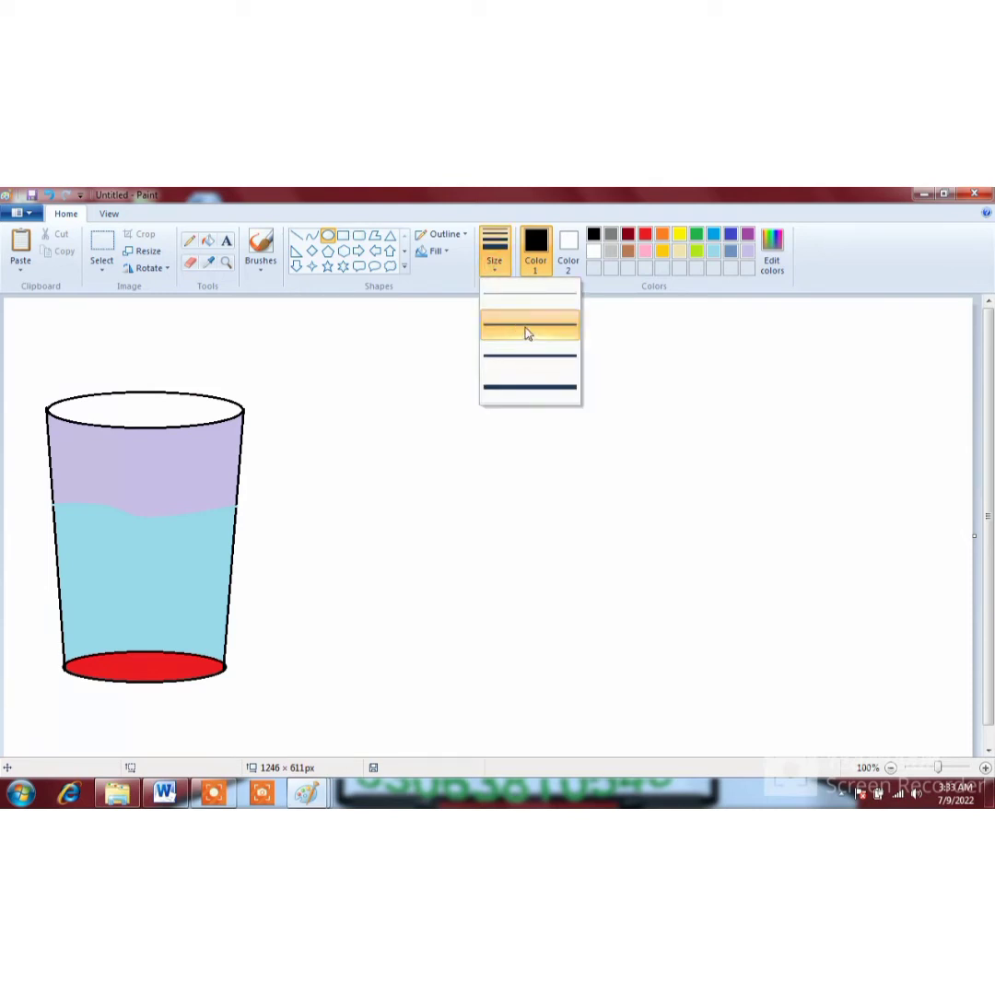
pyautogui.click(525, 330)
pyautogui.moveTo(728, 444); pyautogui.dragTo(484, 492)
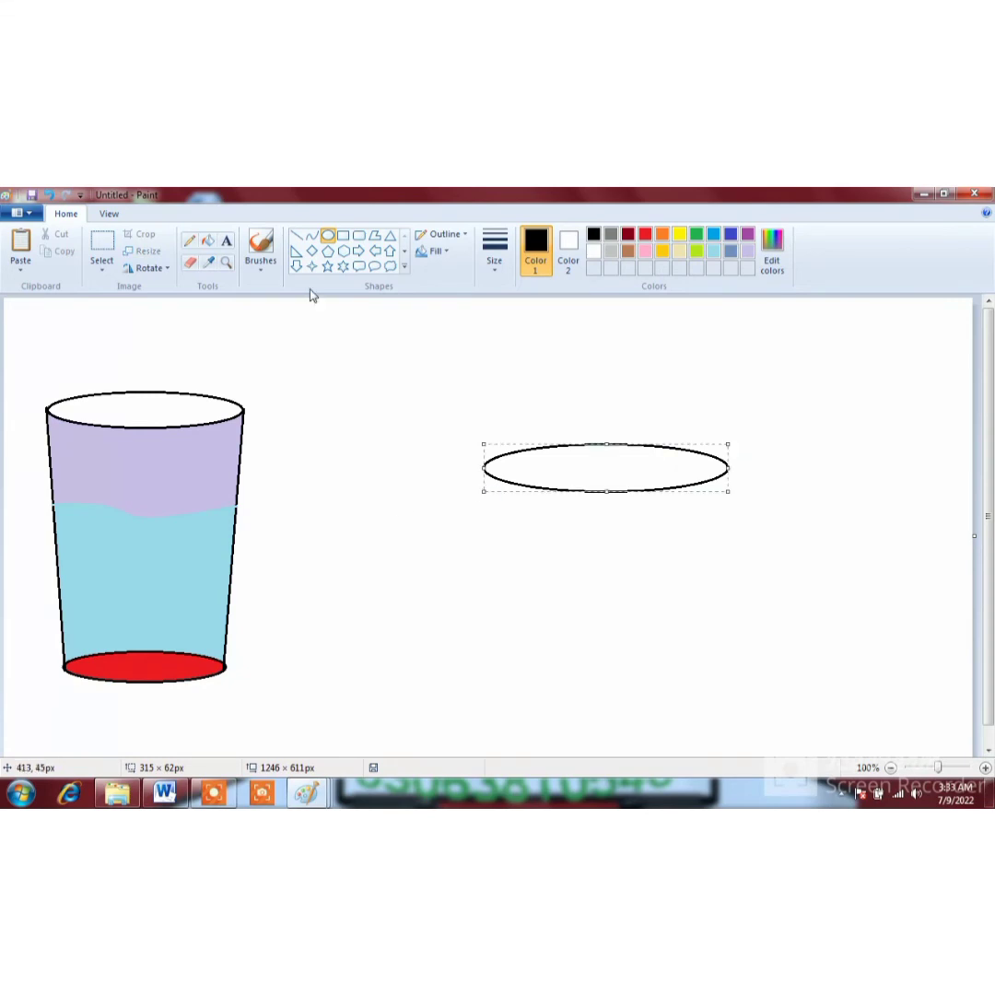
# Draw a curve between the two ends of the cup's rim and bend it downward into a rounded cup body.
pyautogui.click(312, 239)
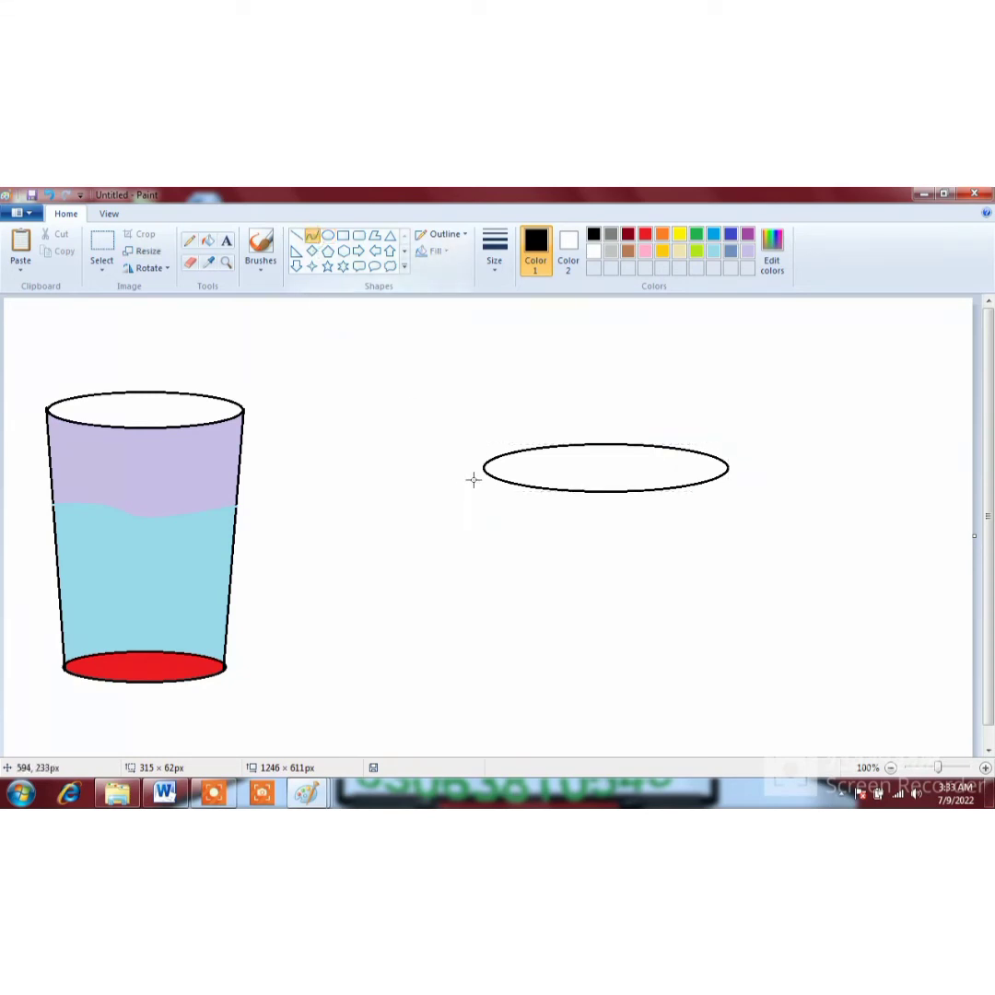
pyautogui.moveTo(482, 469)
pyautogui.mouseDown()
pyautogui.moveTo(732, 484)
pyautogui.moveTo(730, 466)
pyautogui.mouseUp()
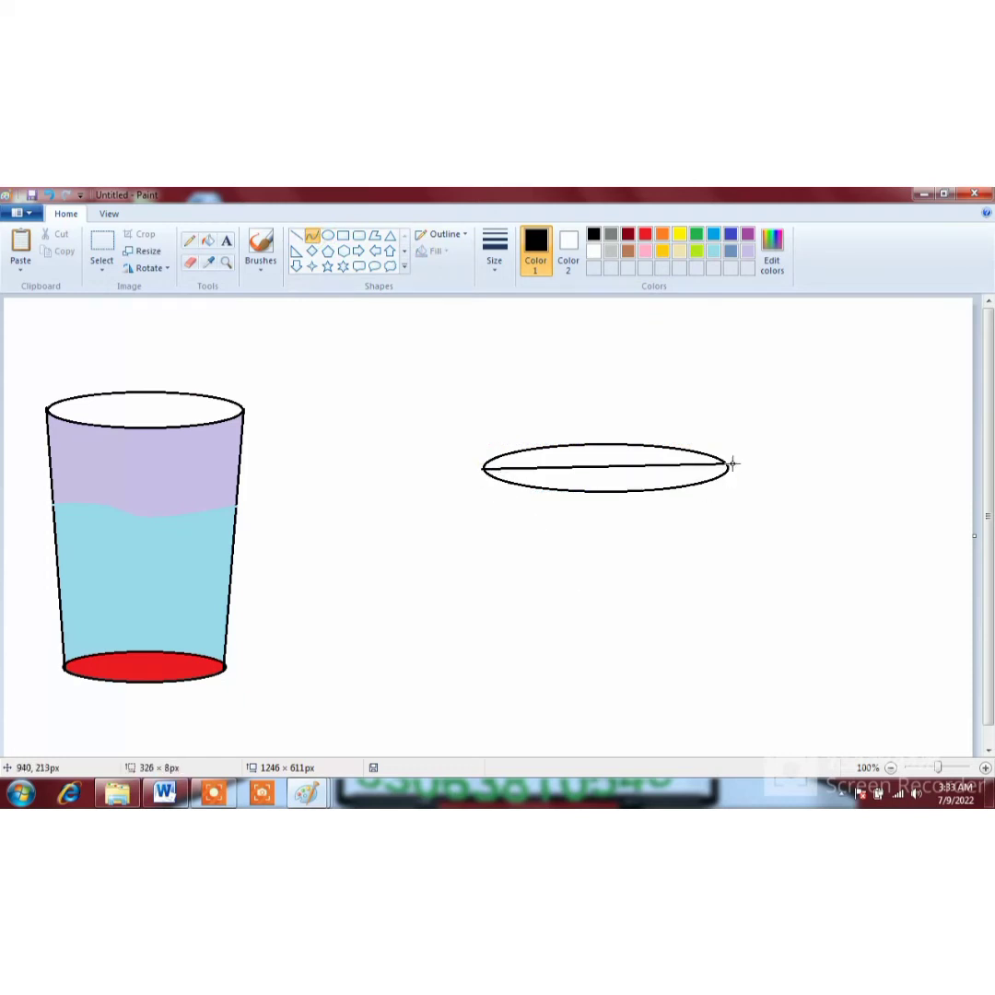
pyautogui.moveTo(580, 472); pyautogui.dragTo(378, 729)
pyautogui.moveTo(625, 573); pyautogui.dragTo(785, 804)
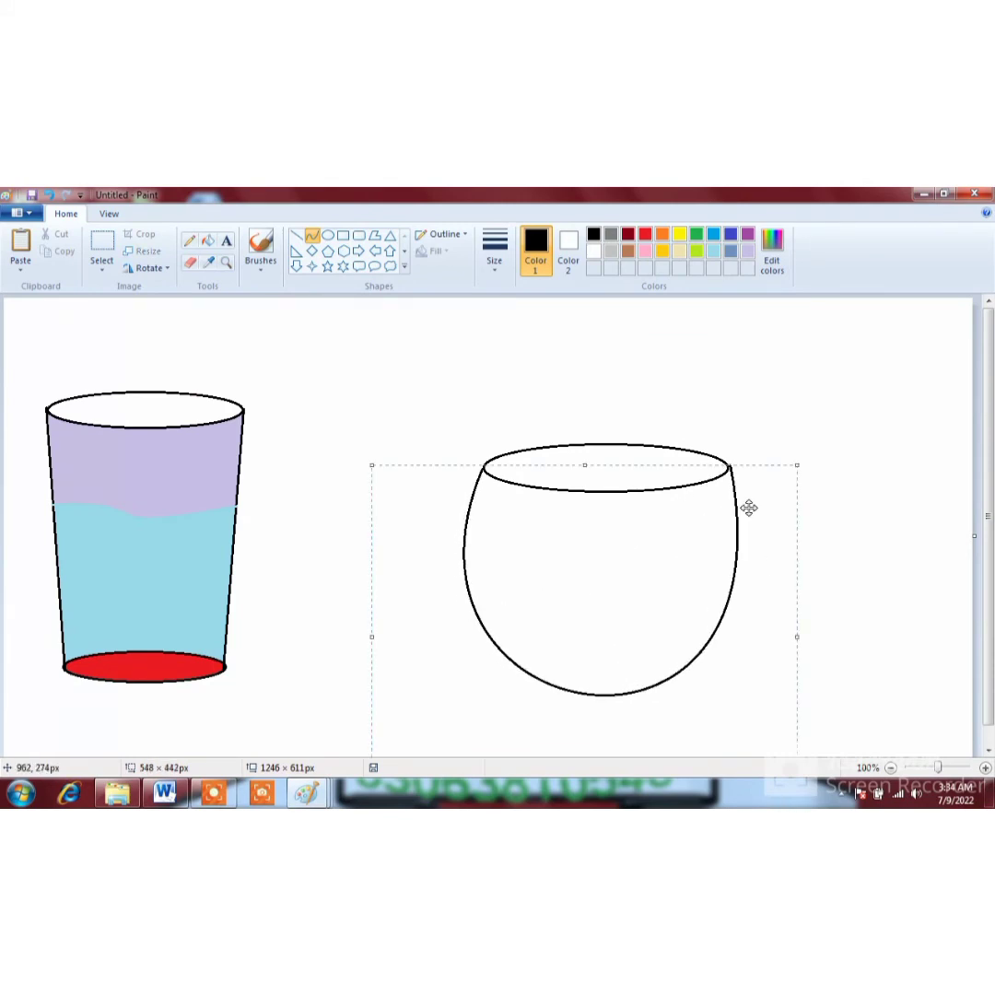
pyautogui.click(782, 411)
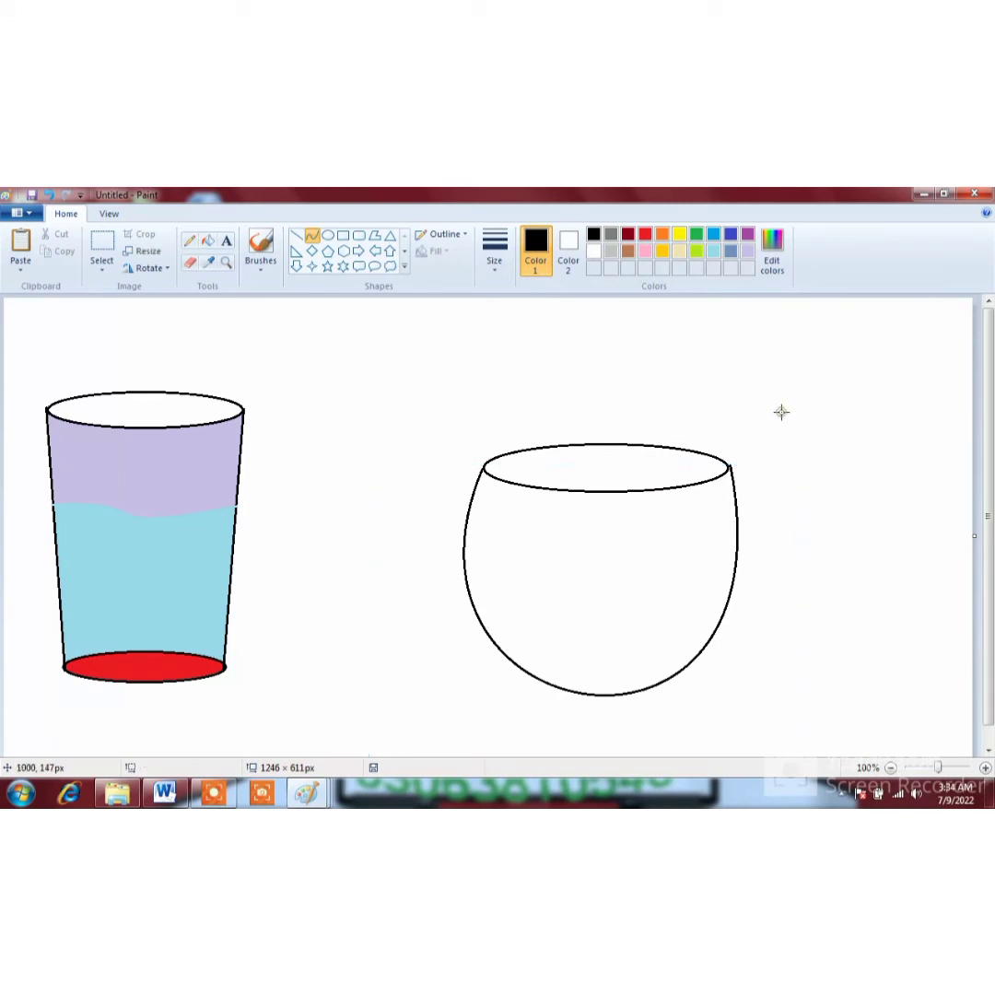
# Draw an outer and a smaller inner curve on the cup's right side to form its handle.
pyautogui.click(313, 239)
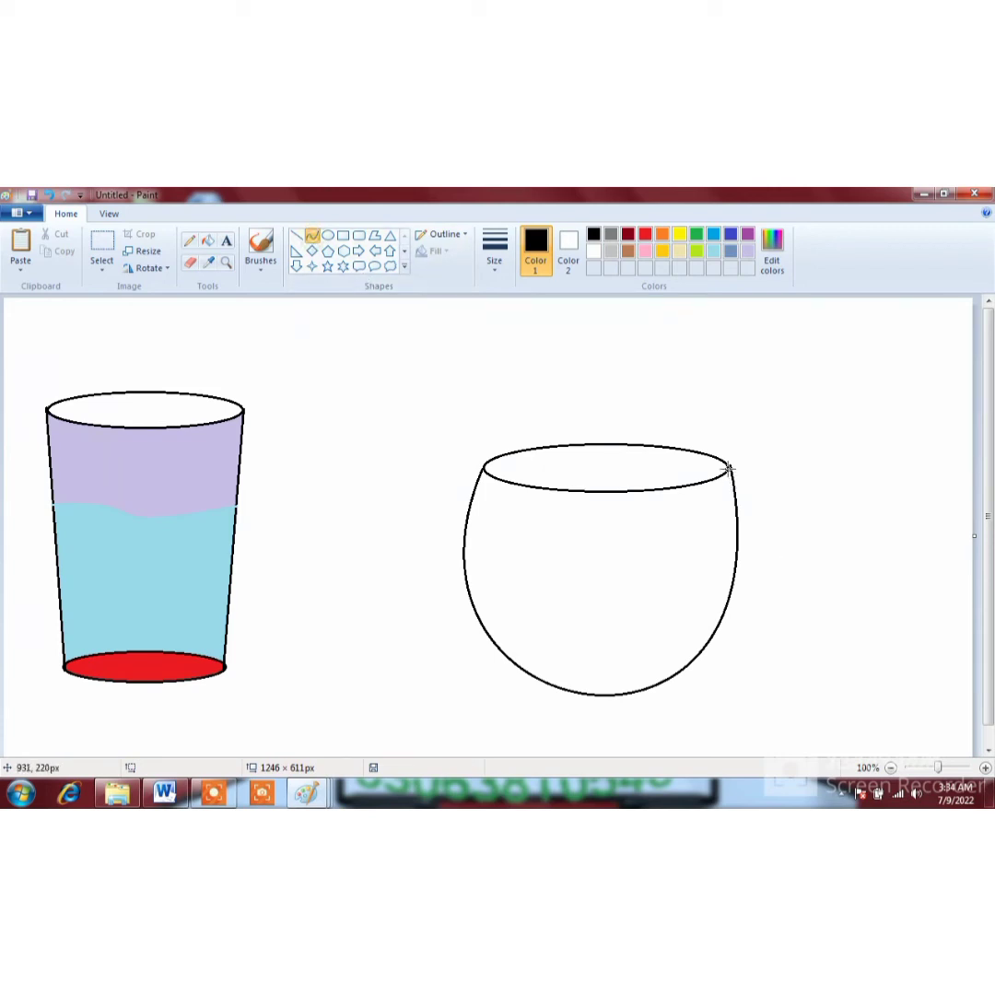
pyautogui.moveTo(728, 468); pyautogui.dragTo(857, 511)
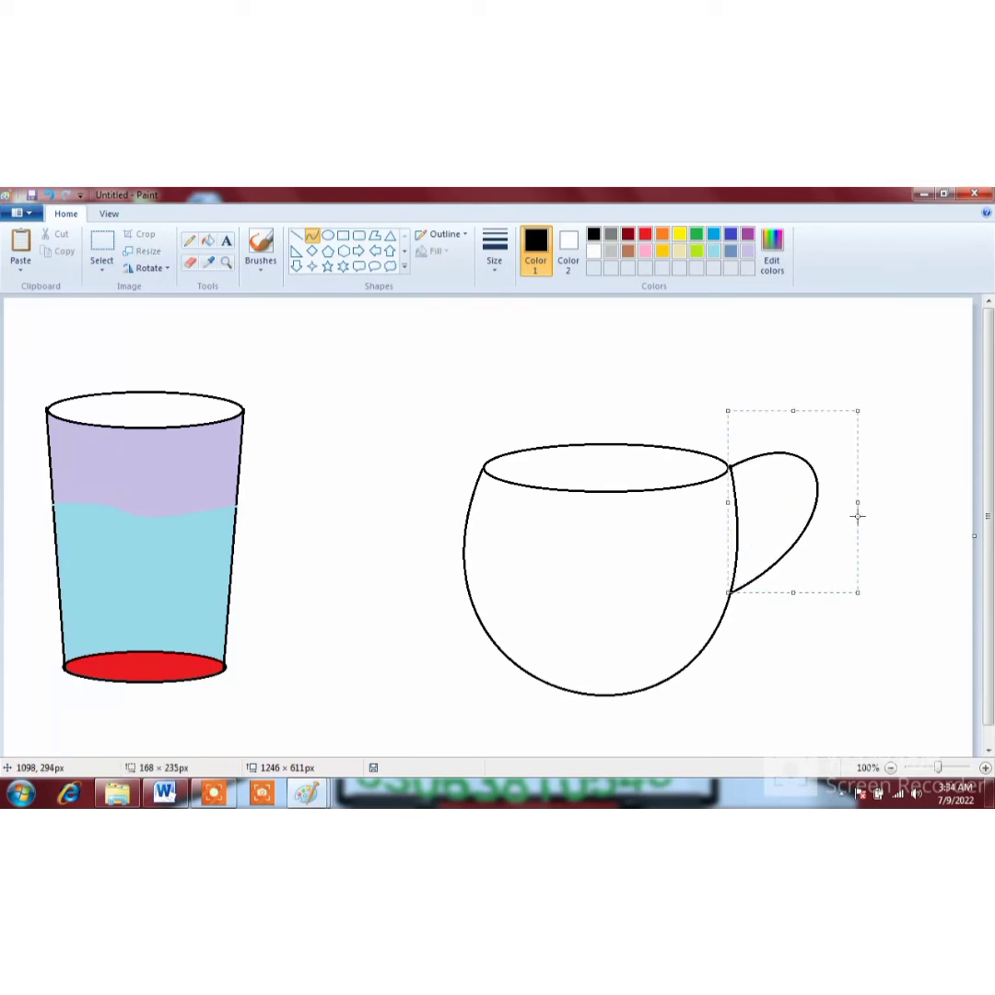
pyautogui.click(868, 370)
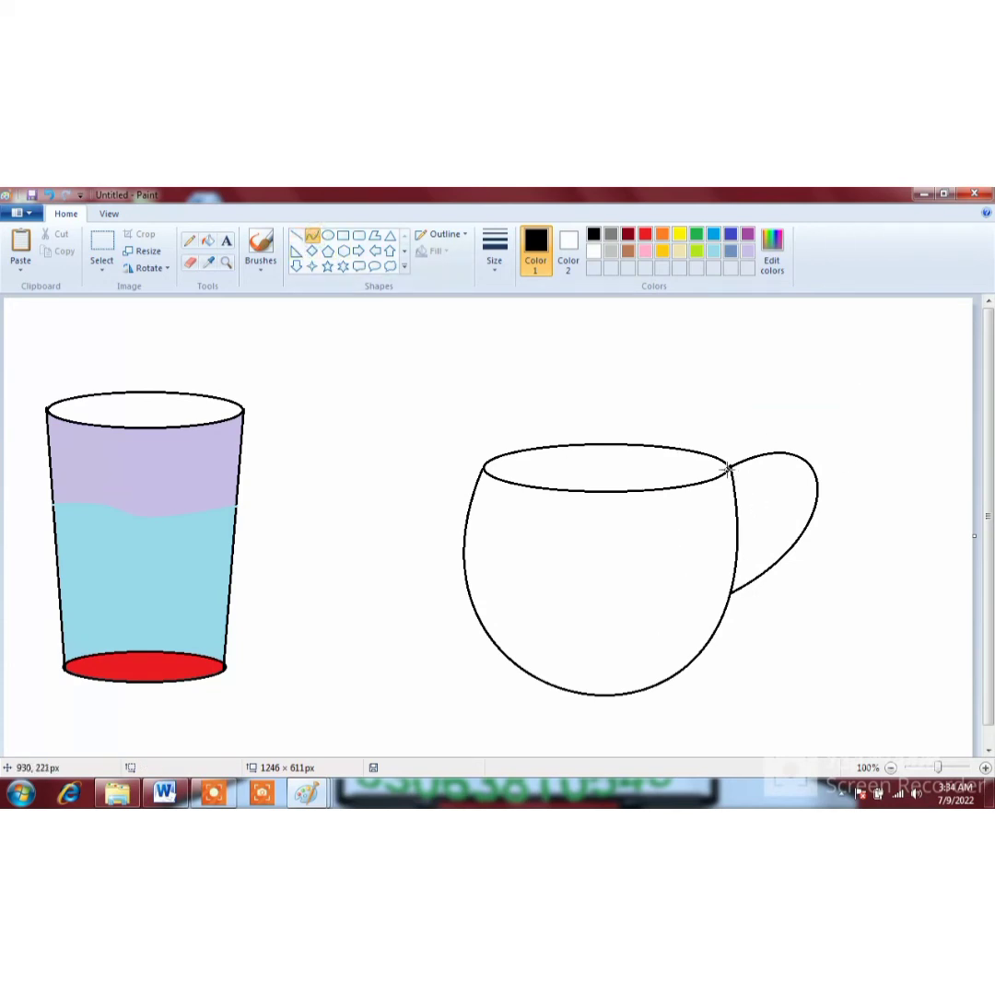
pyautogui.moveTo(729, 468); pyautogui.dragTo(834, 500)
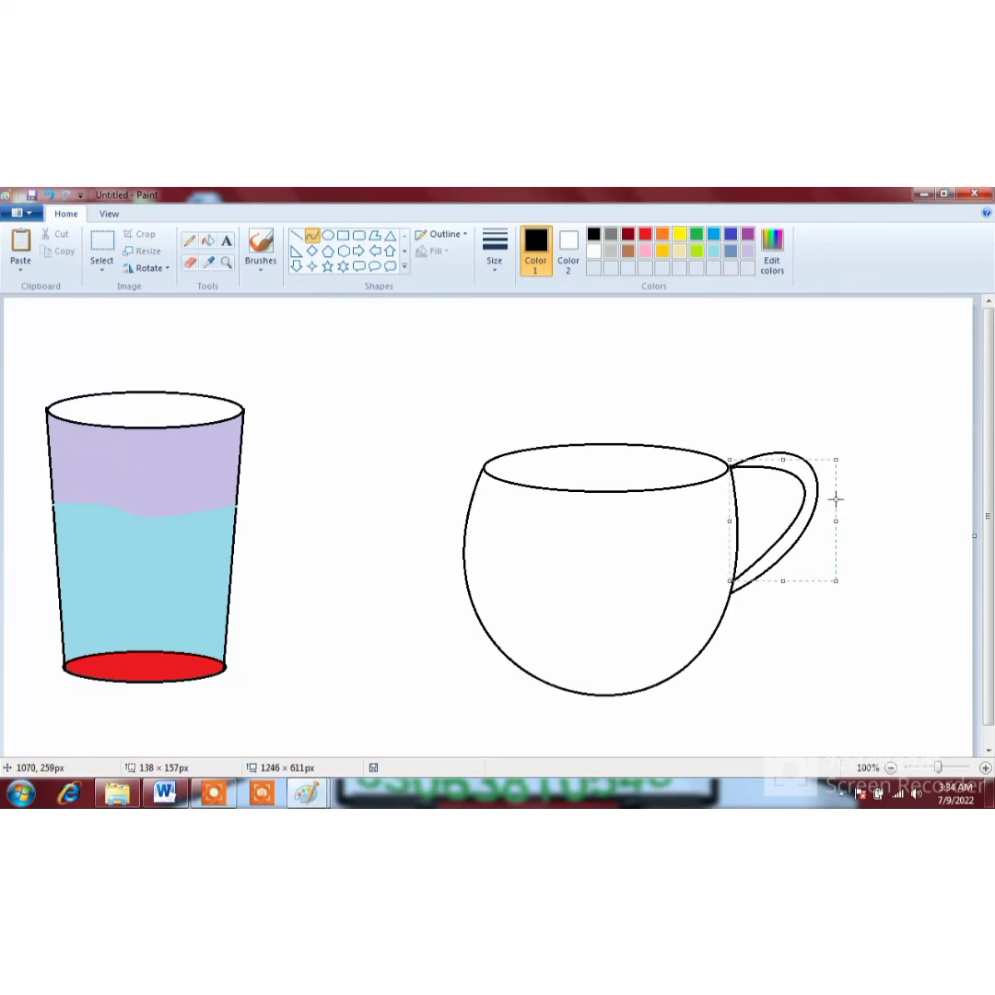
pyautogui.click(848, 396)
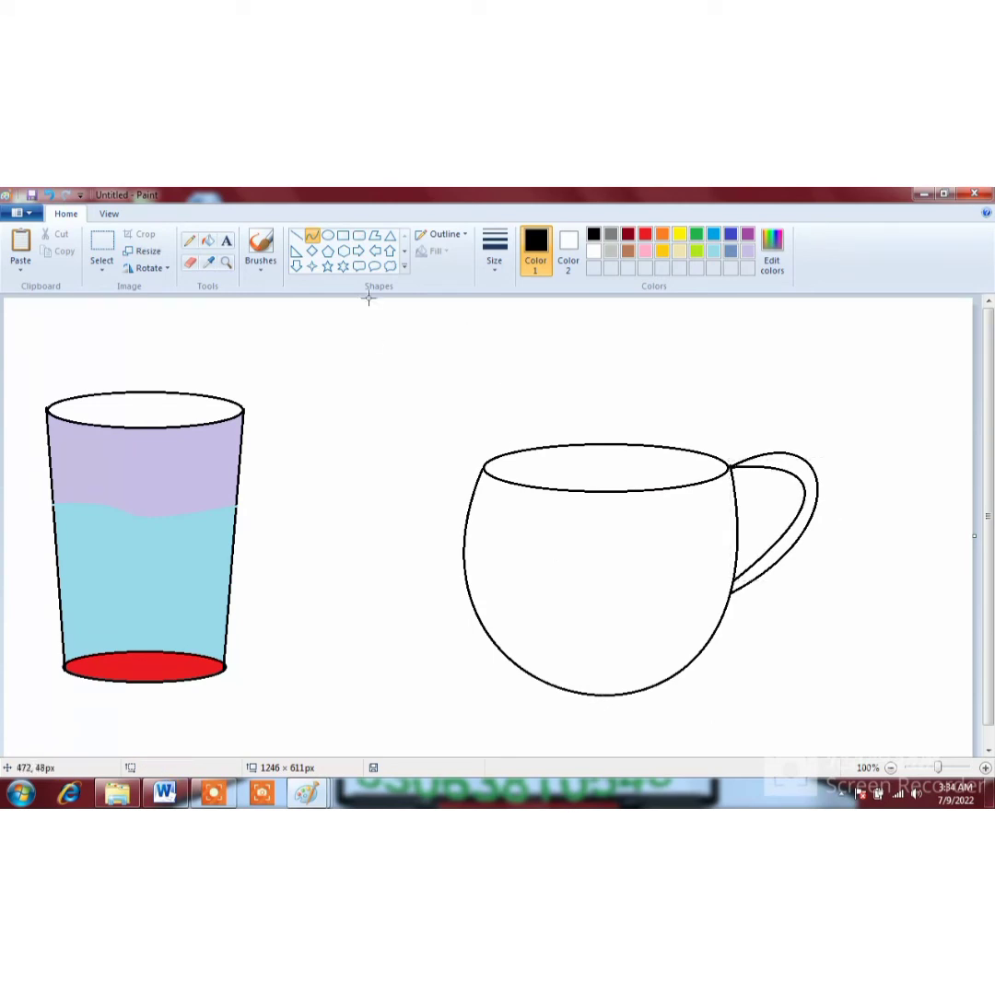
# Draw a flat oval beneath the cup as its base and resize it to about 234 × 29 px.
pyautogui.click(328, 236)
pyautogui.moveTo(726, 684)
pyautogui.mouseDown()
pyautogui.moveTo(675, 706)
pyautogui.moveTo(583, 722)
pyautogui.moveTo(438, 692)
pyautogui.moveTo(464, 709)
pyautogui.moveTo(475, 700)
pyautogui.moveTo(476, 710)
pyautogui.mouseUp()
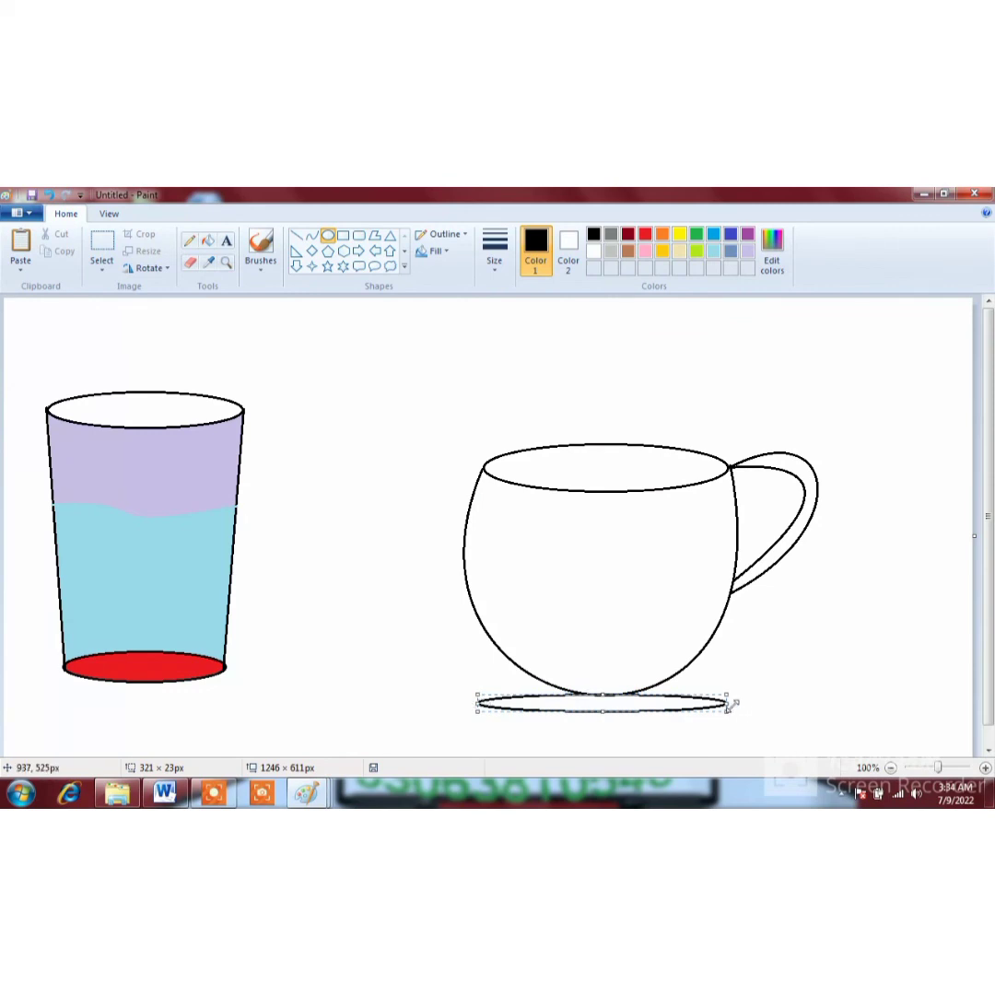
pyautogui.moveTo(731, 706); pyautogui.dragTo(660, 690)
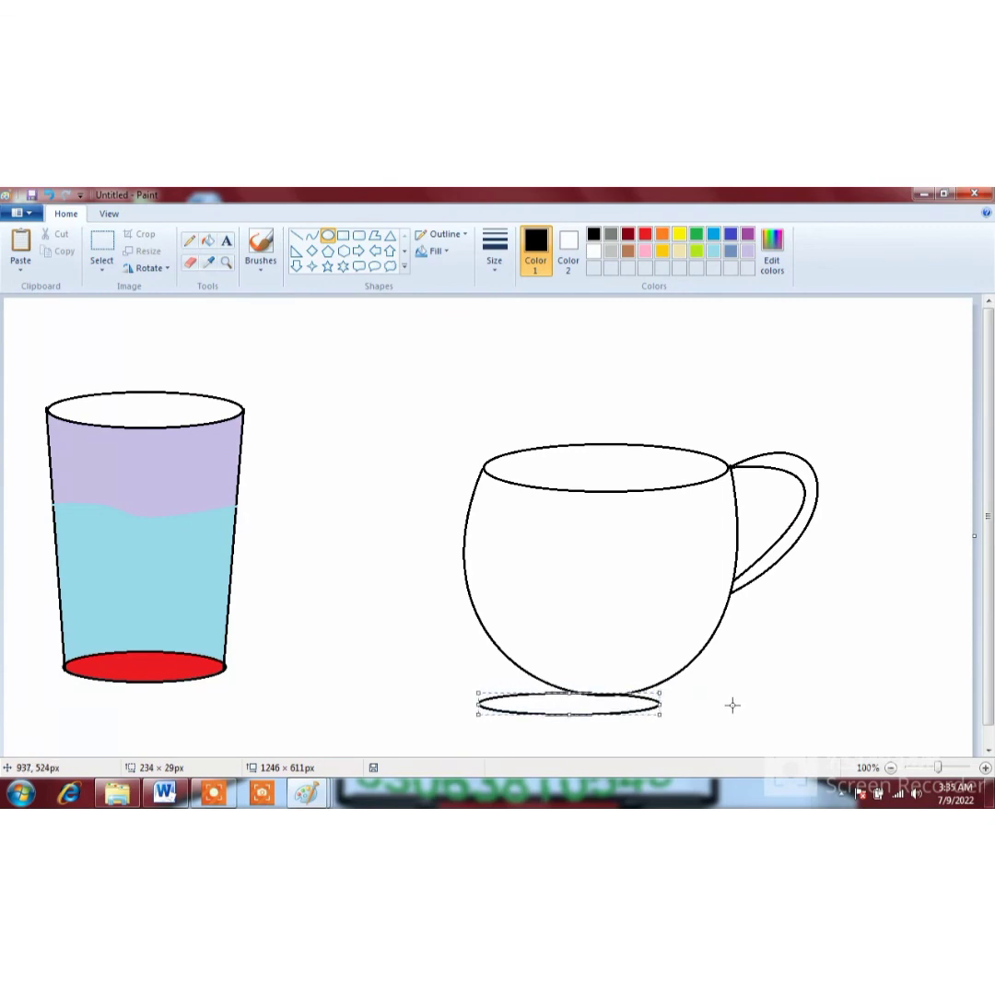
# Nudge the base oval to the right until it is centred under the cup.
pyautogui.press('Right')
pyautogui.press('Right')
pyautogui.press('Right')
pyautogui.press('Right')
pyautogui.press('Right')
pyautogui.press('Right')
pyautogui.press('Right')
pyautogui.press('Right')
pyautogui.press('Right')
pyautogui.press('Right')
pyautogui.press('Right')
pyautogui.press('Right')
pyautogui.press('Right')
pyautogui.press('Right')
pyautogui.press('Right')
pyautogui.press('Right')
pyautogui.press('Right')
pyautogui.press('Right')
pyautogui.press('Right')
pyautogui.press('Right')
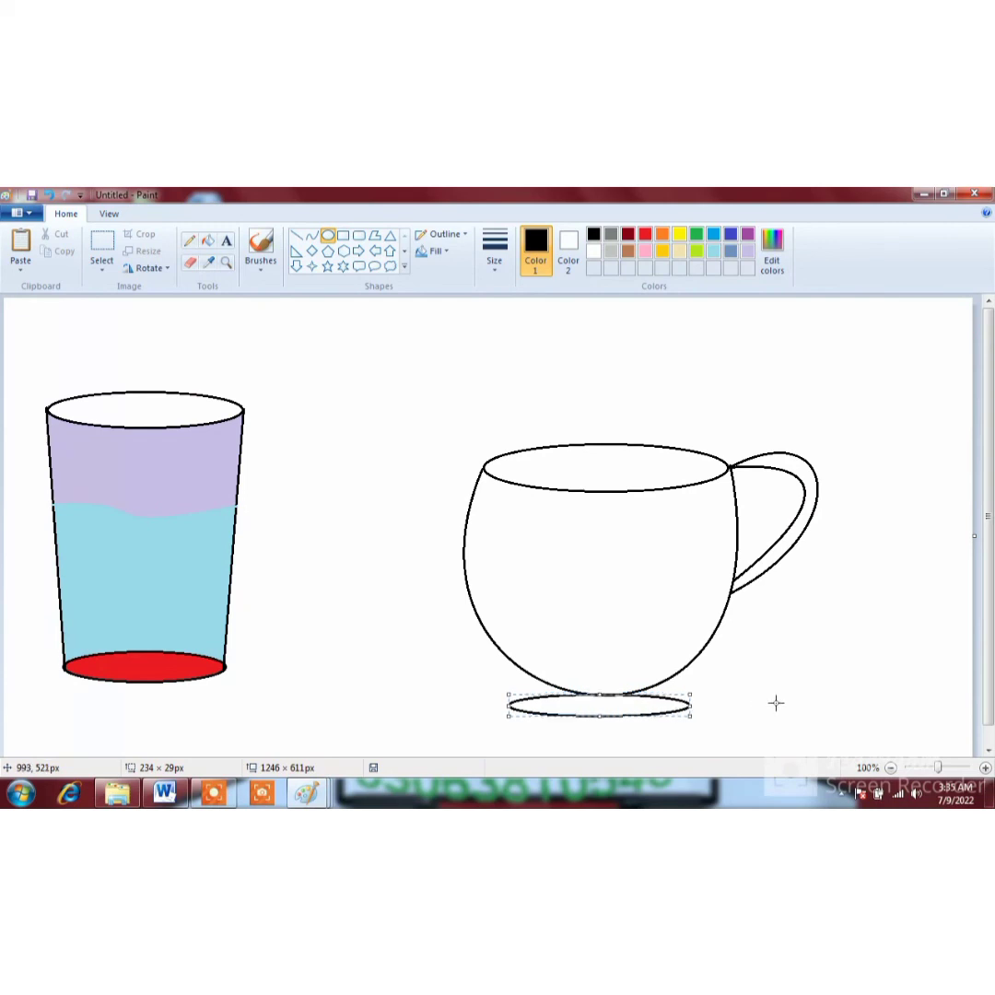
# Fill the cup's body with blue-gray and the oval opening inside its rim with light yellow.
pyautogui.click(776, 703)
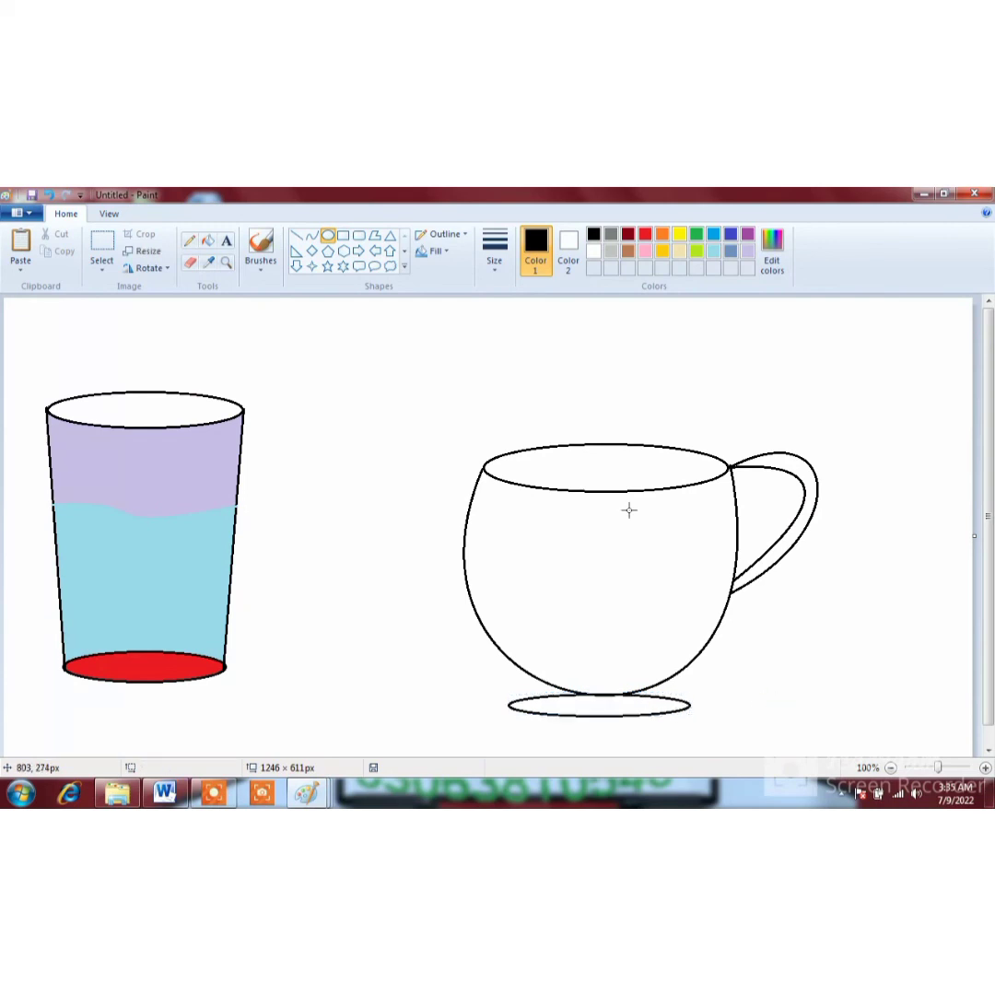
pyautogui.click(314, 238)
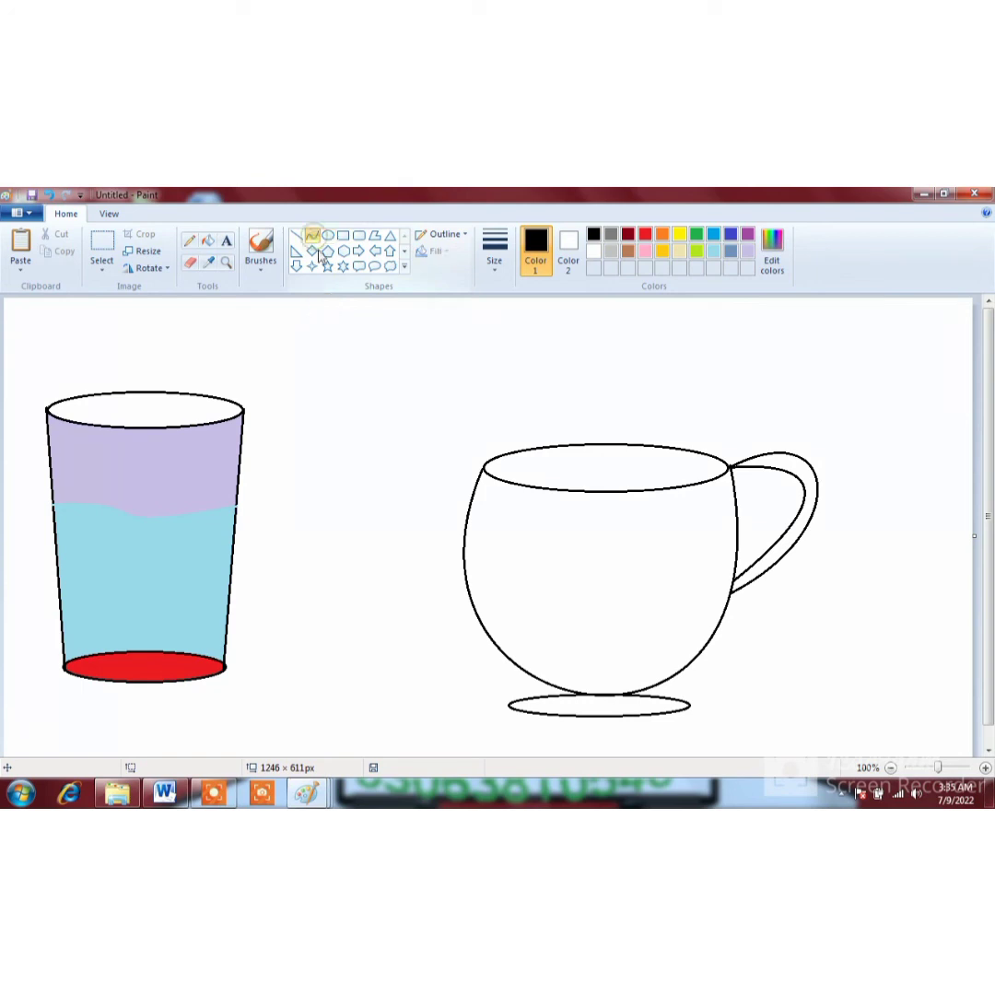
pyautogui.click(732, 253)
pyautogui.click(210, 240)
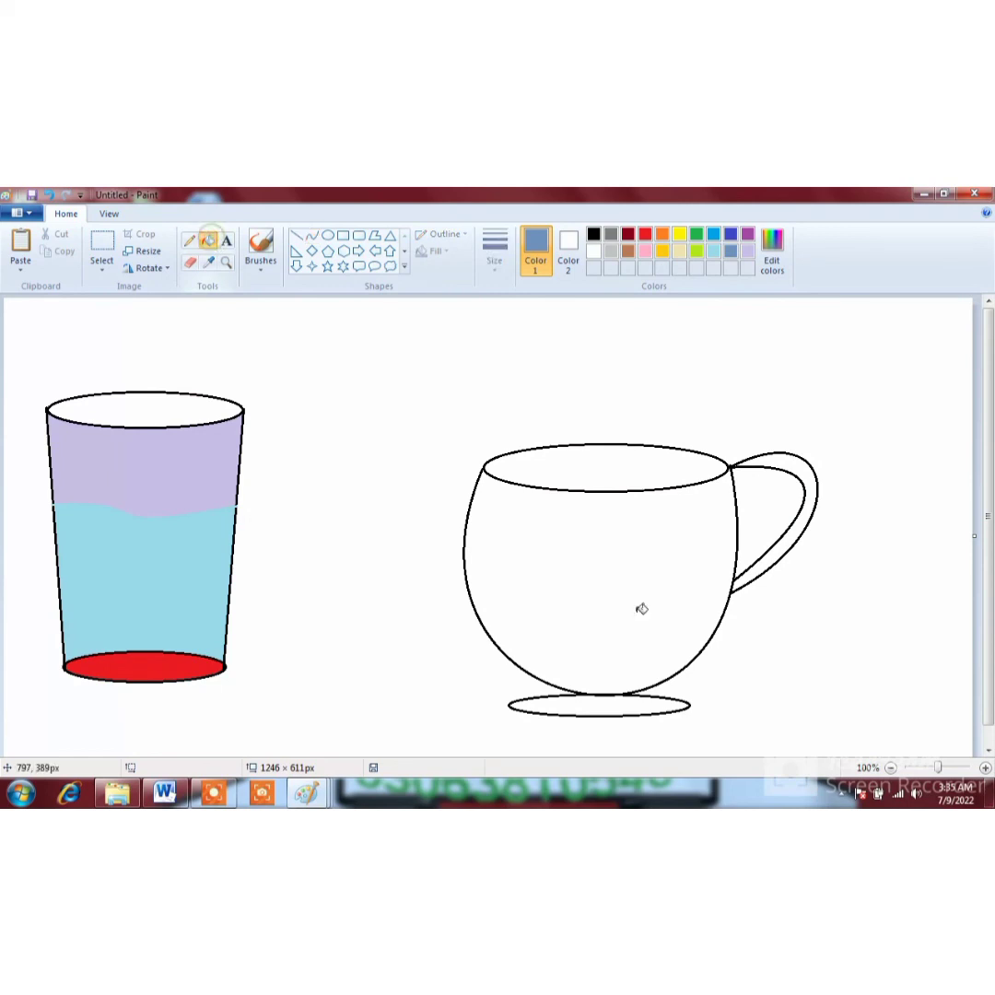
pyautogui.click(631, 595)
pyautogui.click(684, 254)
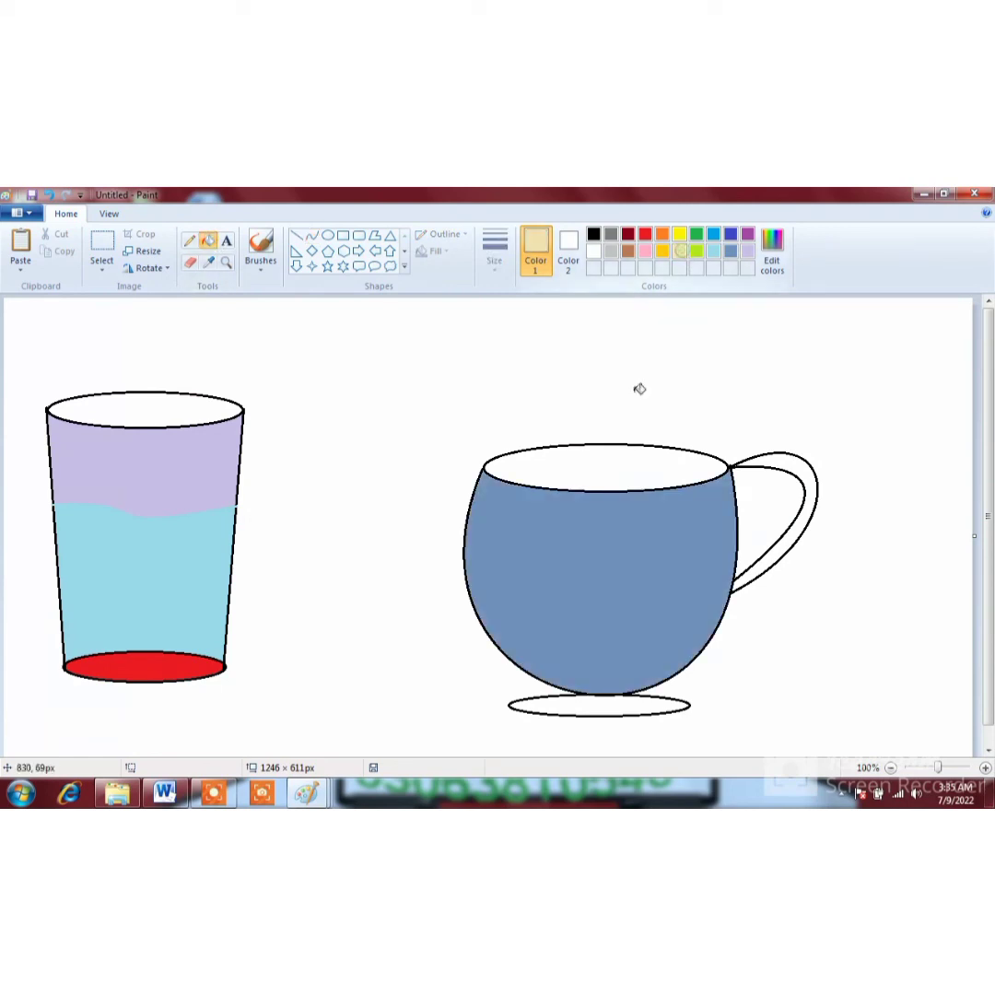
pyautogui.click(618, 472)
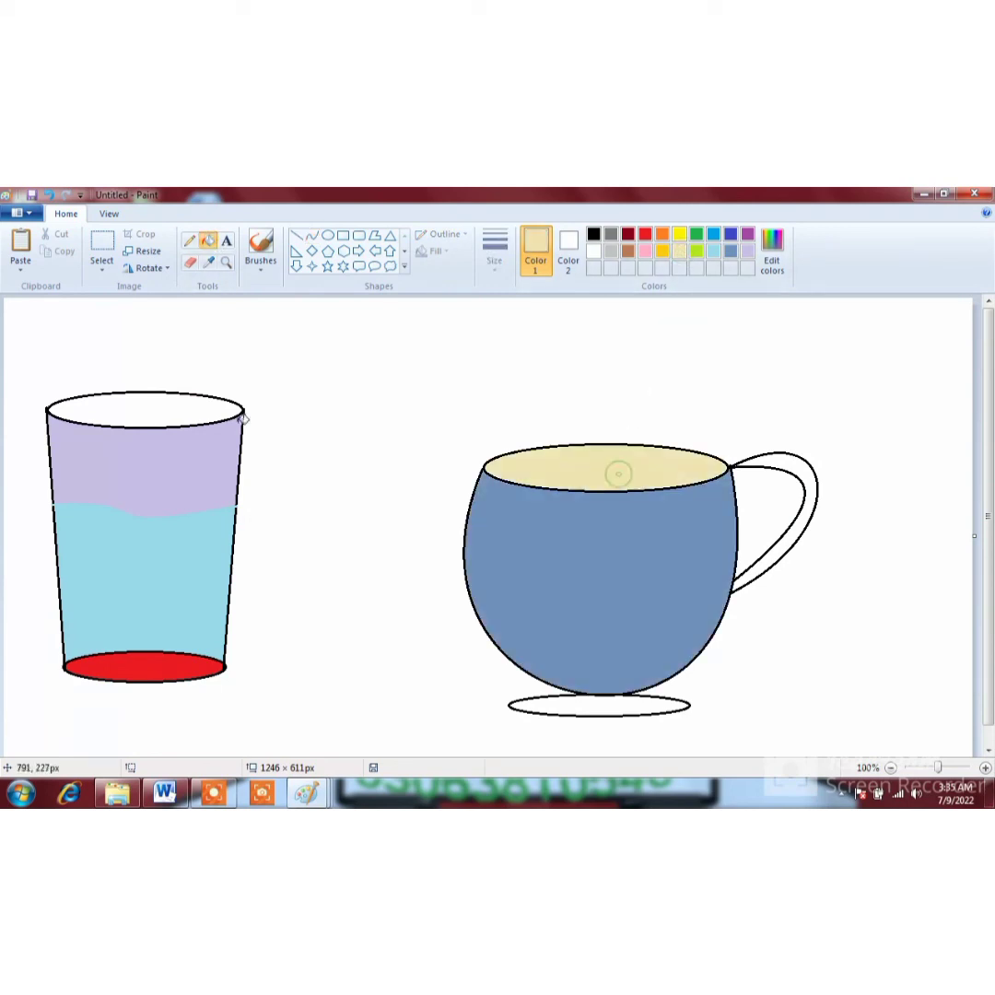
# Spray several roughly vertical lavender steam lines rising from the cup's opening with the Airbrush.
pyautogui.click(260, 256)
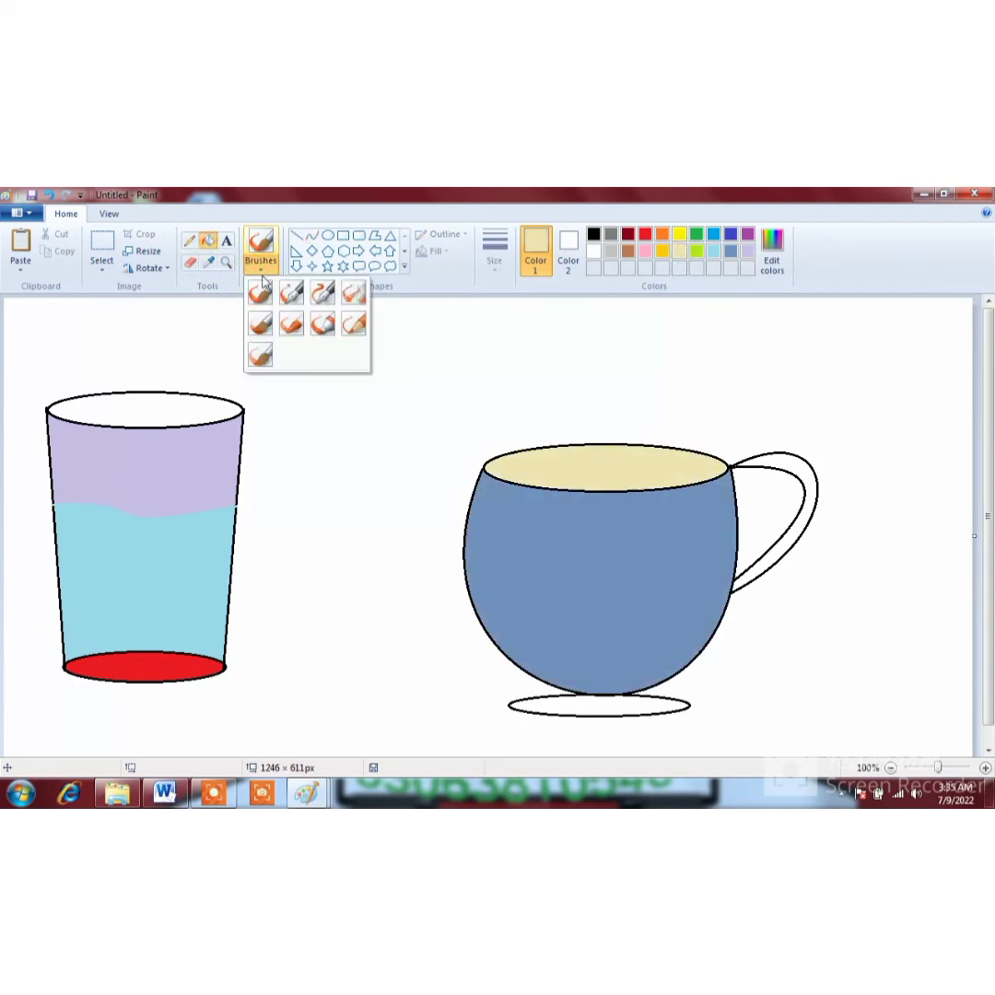
pyautogui.click(353, 294)
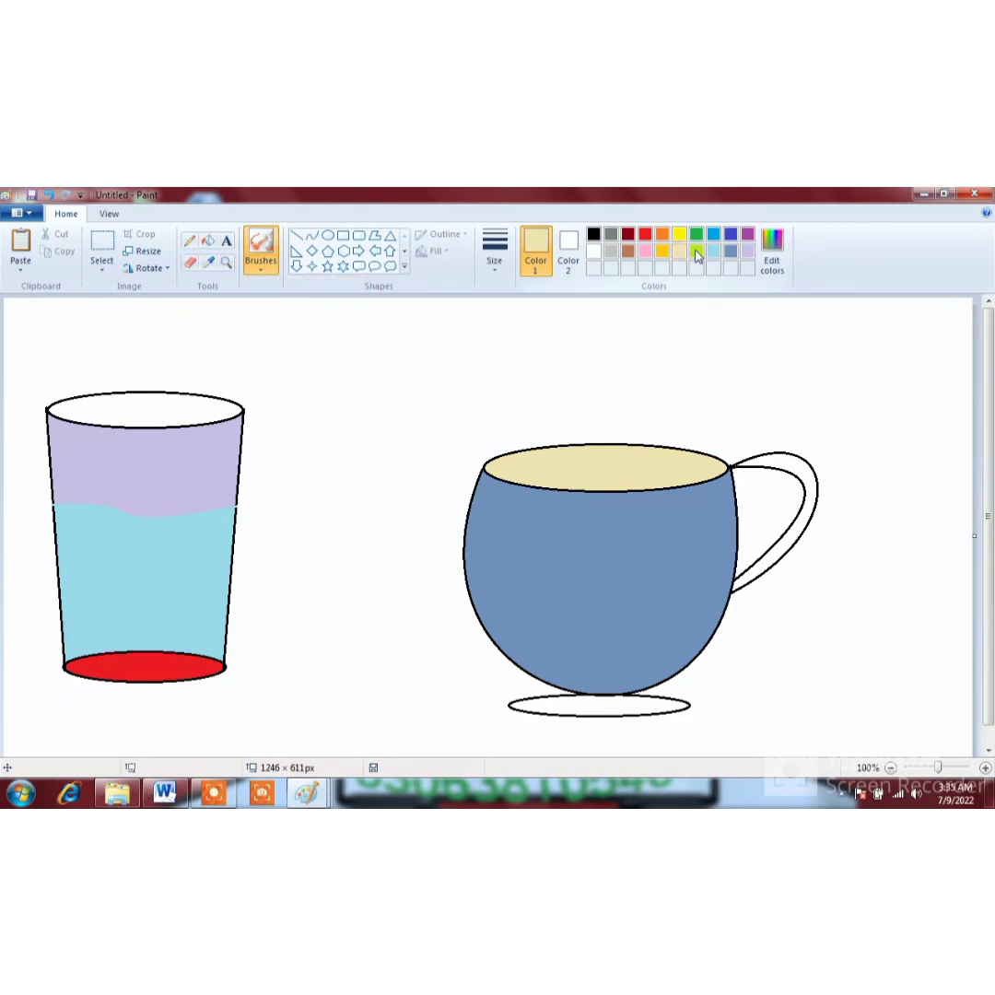
pyautogui.click(748, 252)
pyautogui.moveTo(541, 462); pyautogui.dragTo(556, 378)
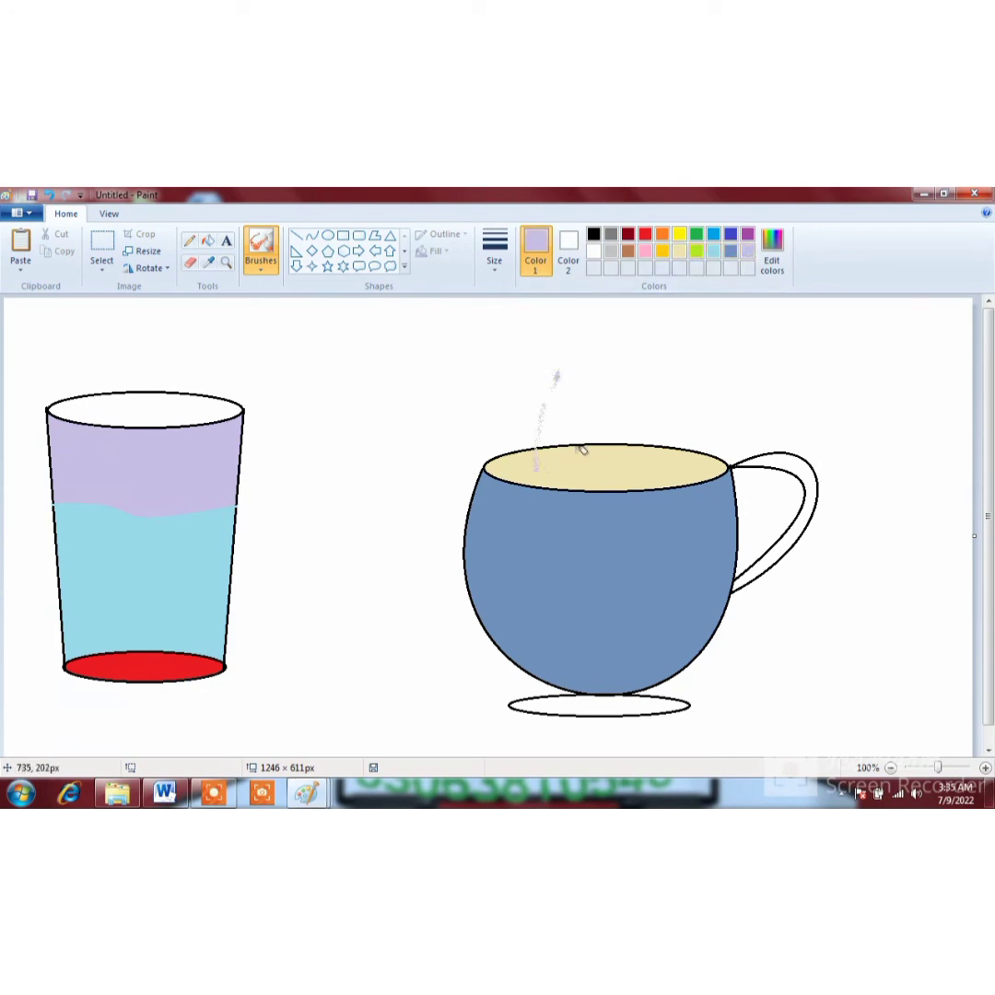
pyautogui.moveTo(575, 451)
pyautogui.mouseDown()
pyautogui.moveTo(572, 376)
pyautogui.moveTo(587, 372)
pyautogui.mouseUp()
pyautogui.moveTo(605, 446); pyautogui.dragTo(602, 358)
pyautogui.moveTo(647, 451)
pyautogui.mouseDown()
pyautogui.moveTo(627, 364)
pyautogui.moveTo(667, 356)
pyautogui.mouseUp()
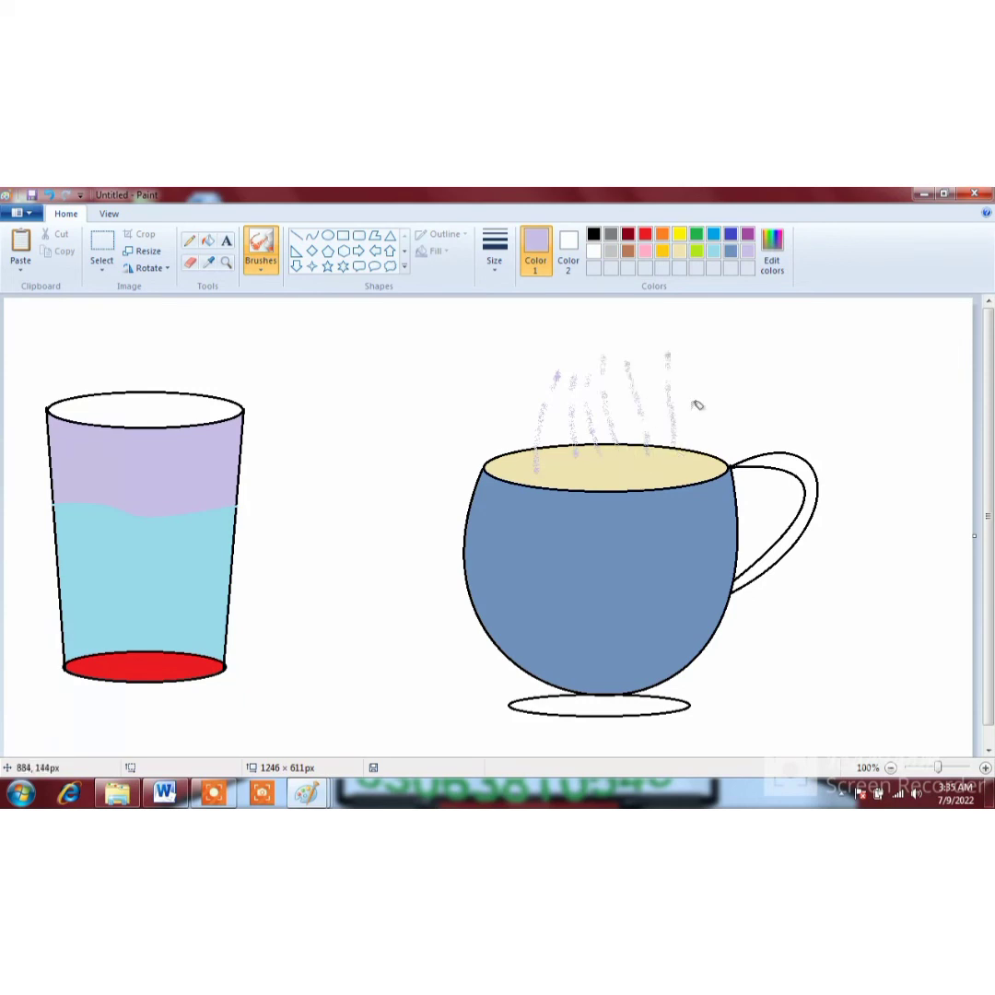